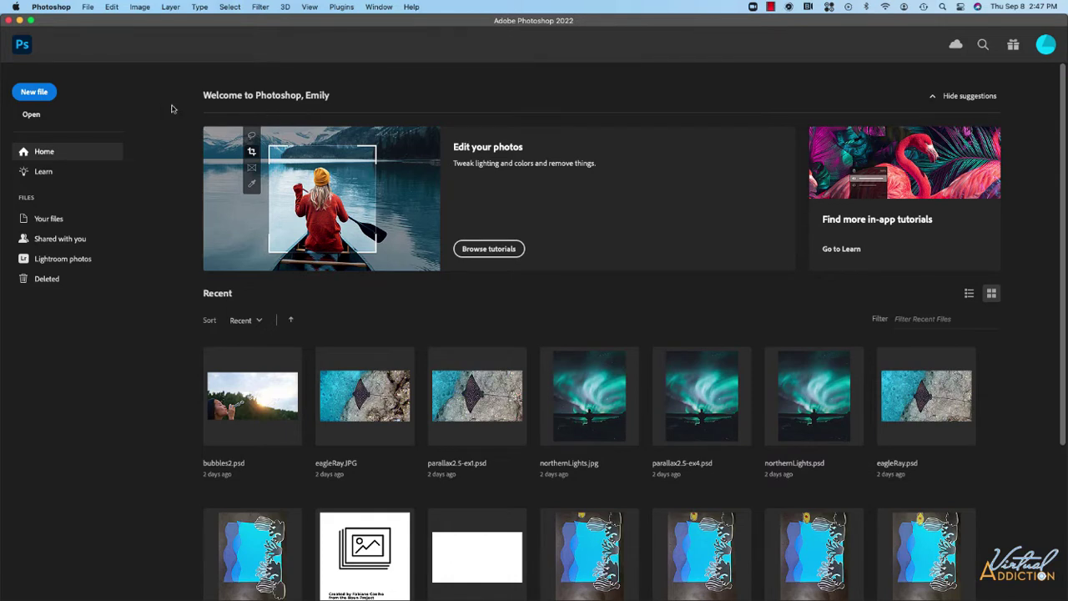
Run File > Scripts > Load Files into Stack to bring up the Load Layers dialog
{"action": "left_click", "coordinate": [88, 7]}
{"action": "mouse_move", "coordinate": [125, 256]}
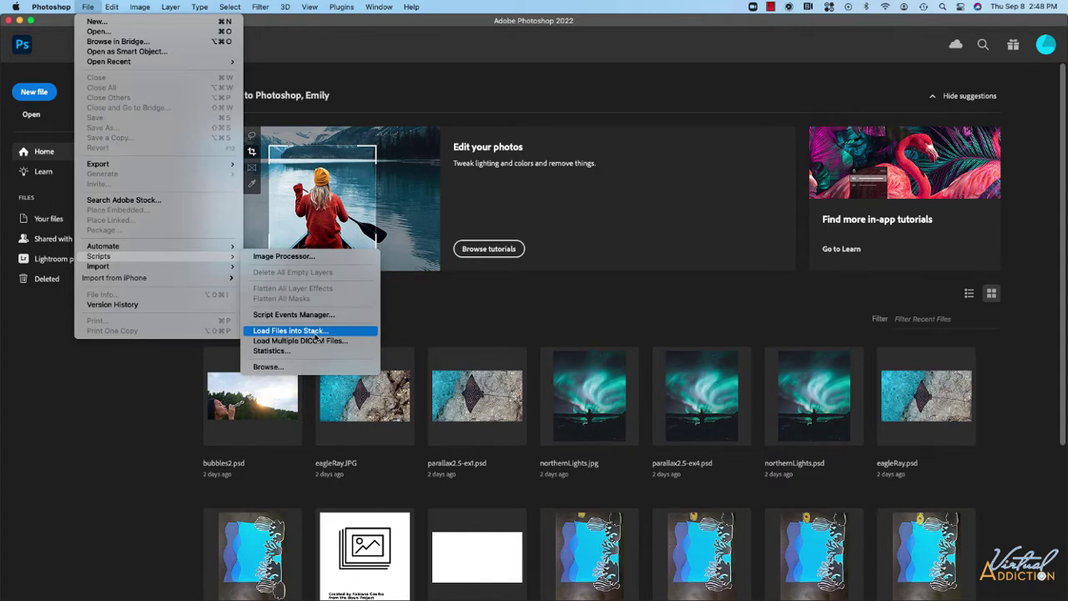
{"action": "left_click", "coordinate": [317, 332]}
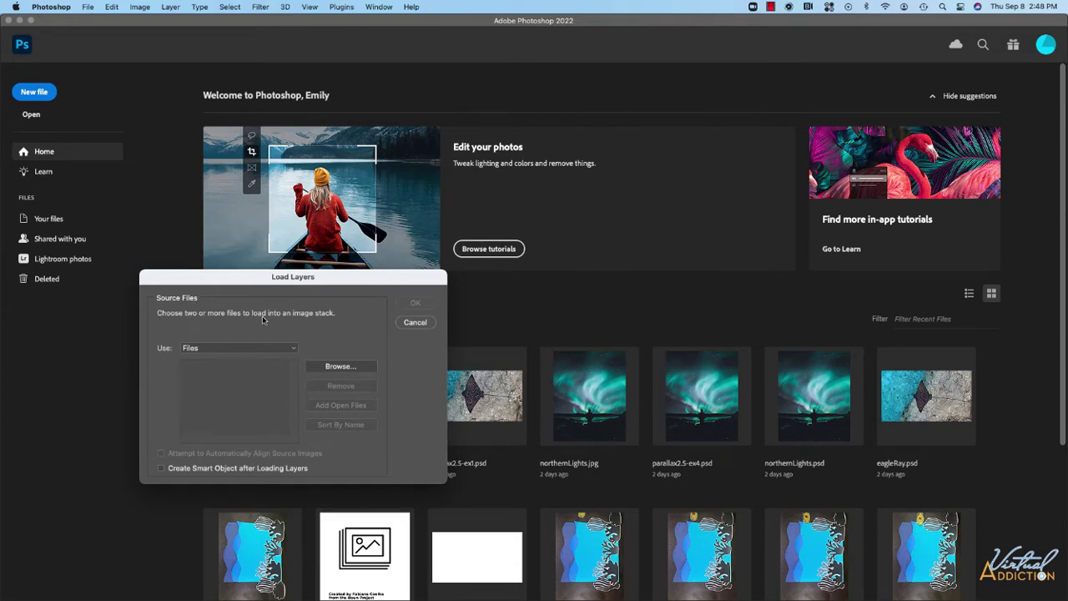
Load IMG_9016 through the last JPG from the optimized folder as layers
{"action": "left_click", "coordinate": [340, 368]}
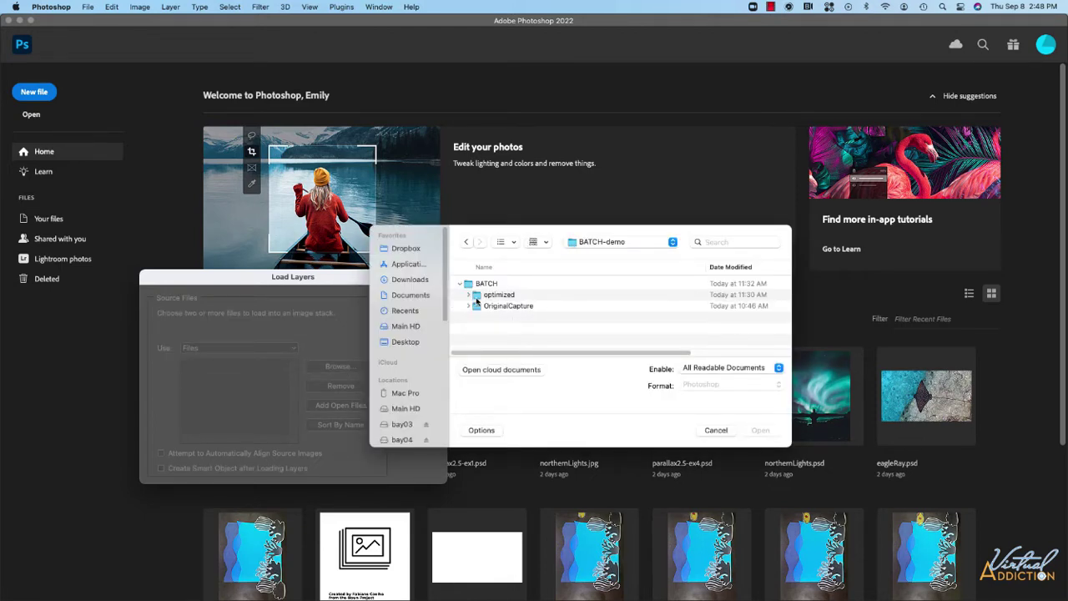
{"action": "double_click", "coordinate": [478, 297]}
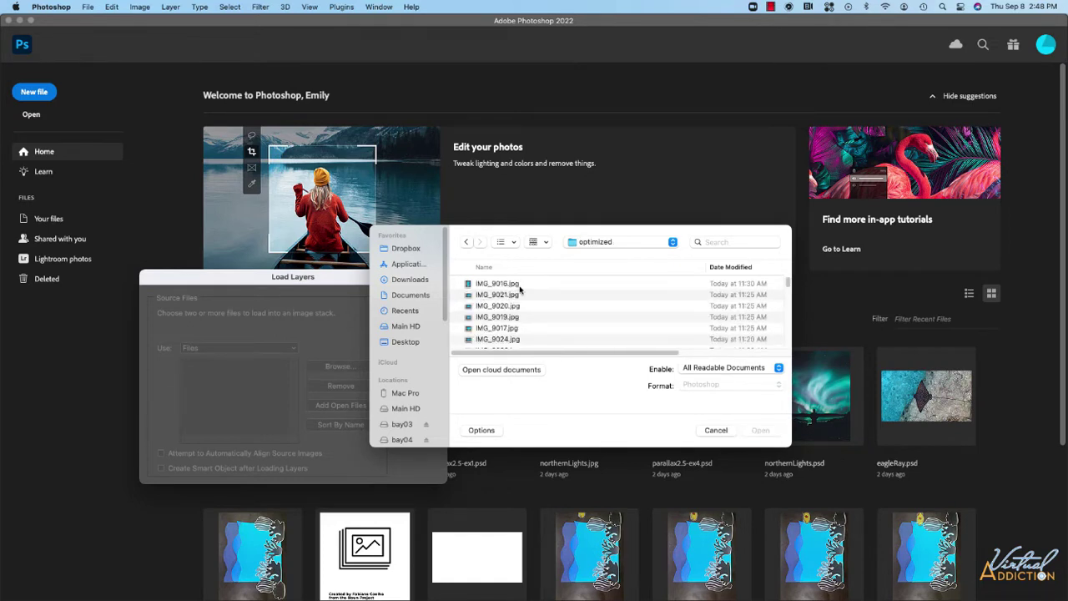
{"action": "left_click", "coordinate": [517, 286]}
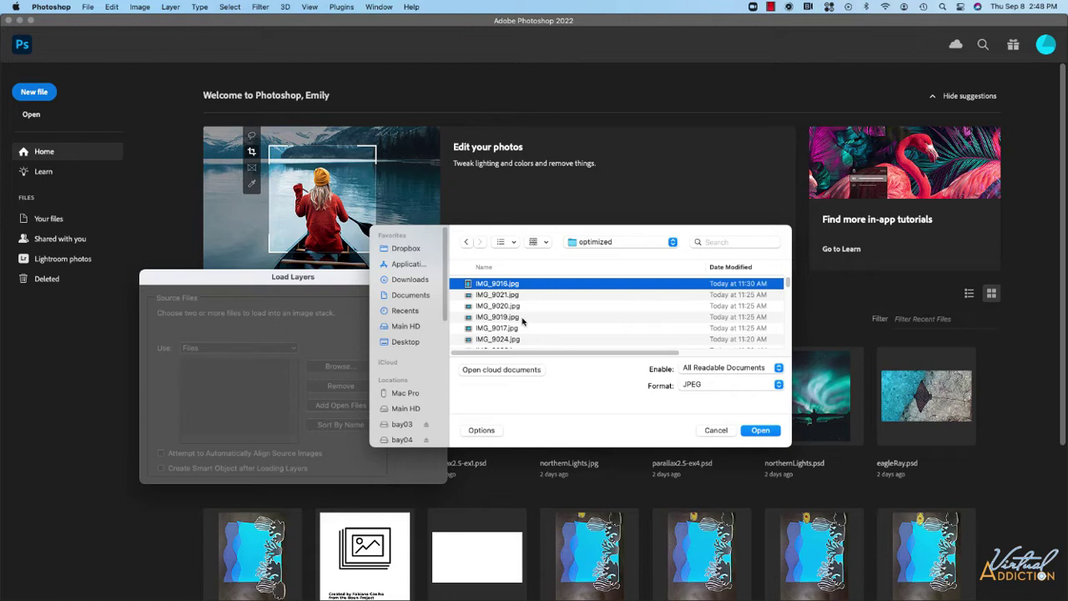
{"action": "scroll", "coordinate": [538, 321], "scroll_direction": "down", "scroll_amount": 10}
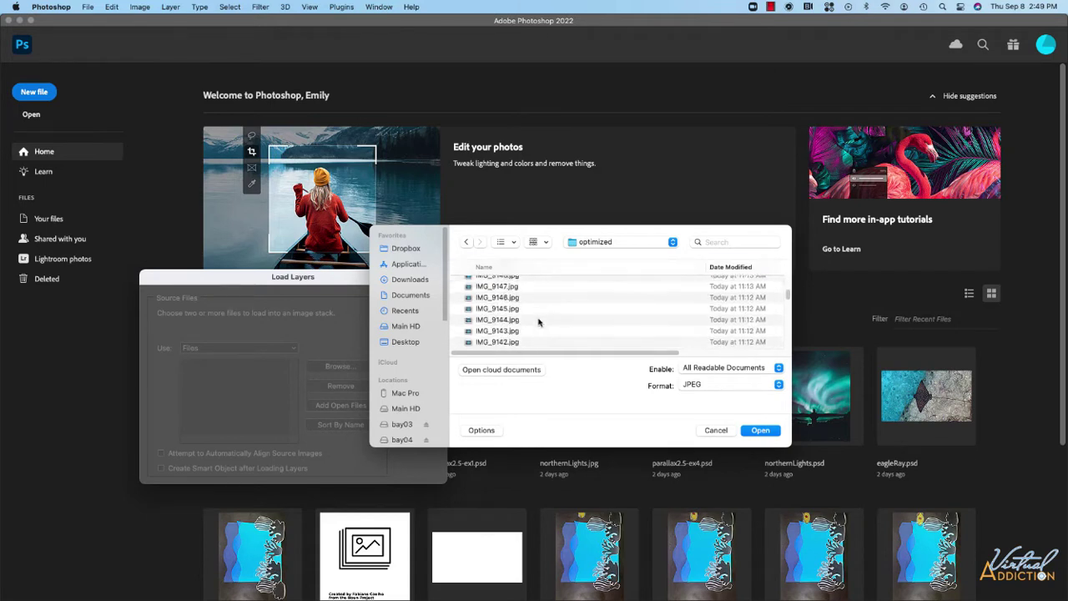
{"action": "scroll", "coordinate": [538, 321], "scroll_direction": "down", "scroll_amount": 10}
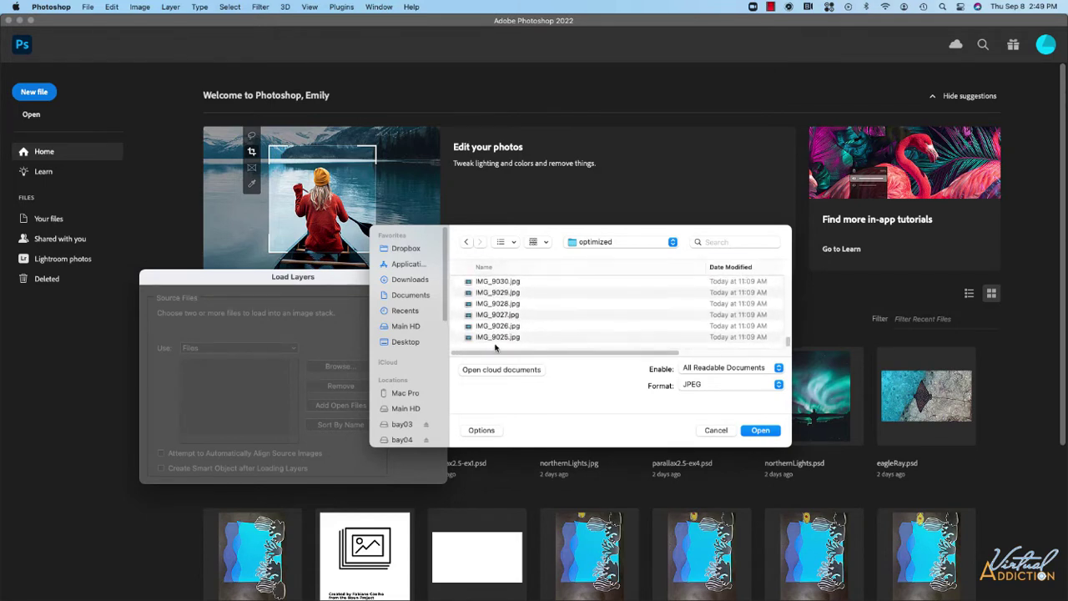
{"action": "left_click", "coordinate": [502, 337], "text": "shift"}
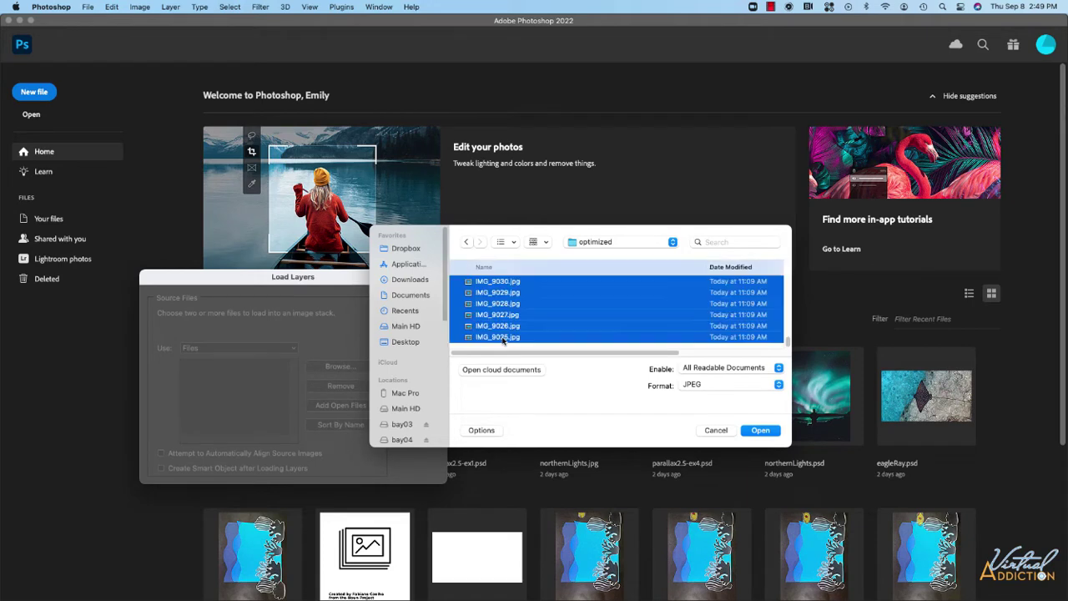
{"action": "left_click", "coordinate": [760, 431]}
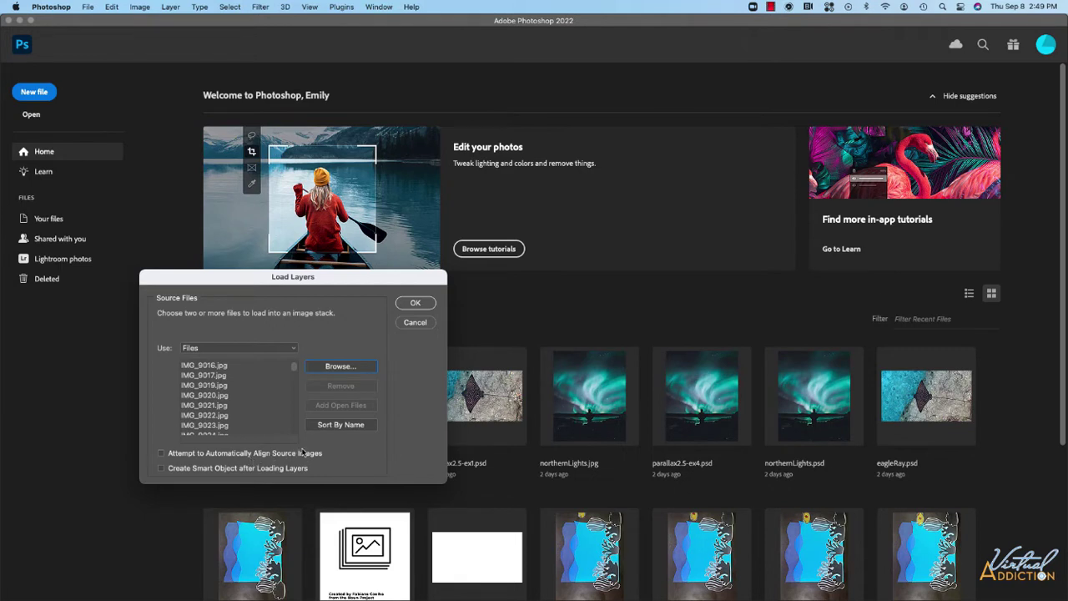
{"action": "left_click", "coordinate": [416, 304]}
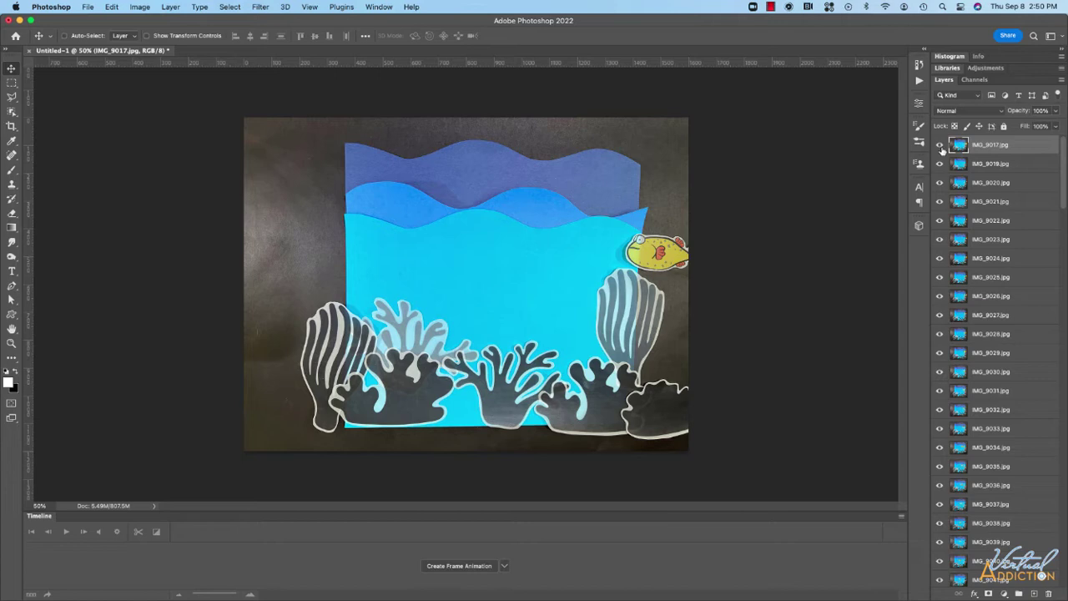
Compare the top frames by toggling their visibility, then delete the IMG_9017 layer
{"action": "left_click_drag", "start_coordinate": [942, 146], "coordinate": [942, 221]}
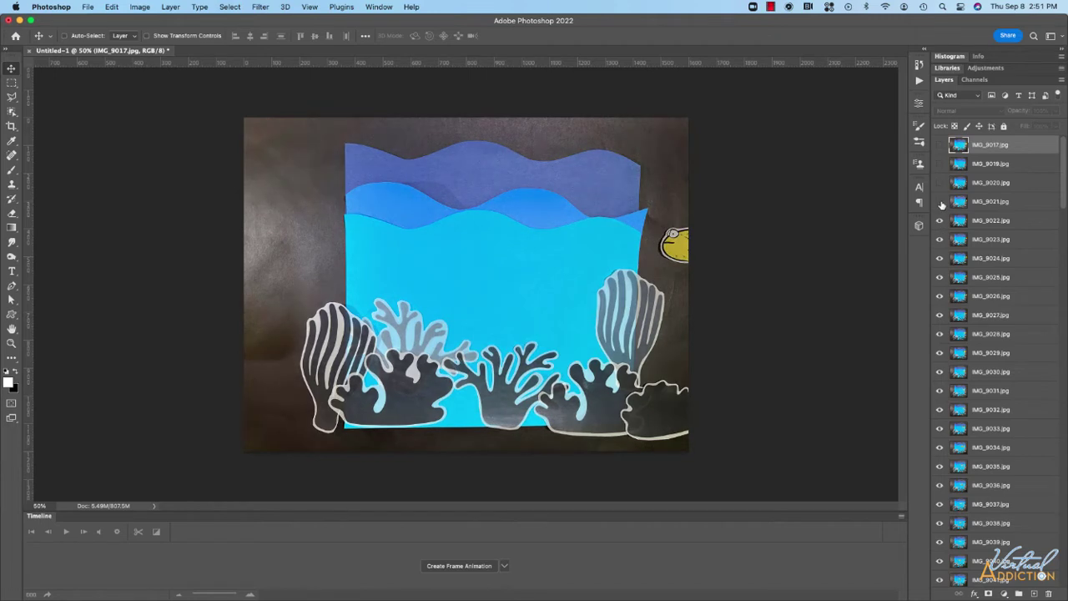
{"action": "left_click", "coordinate": [939, 201]}
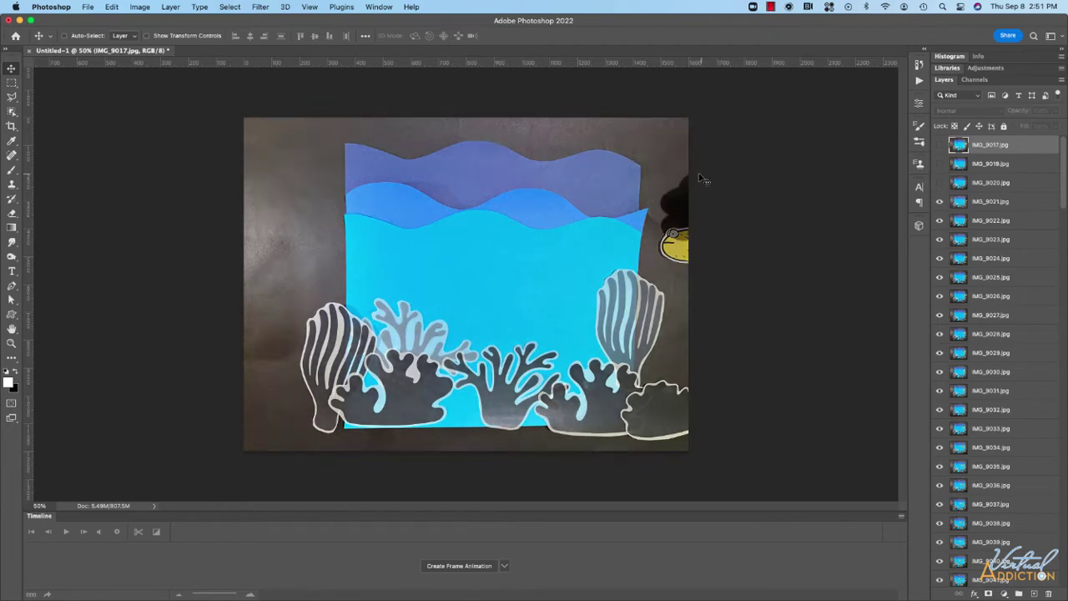
{"action": "left_click", "coordinate": [939, 182]}
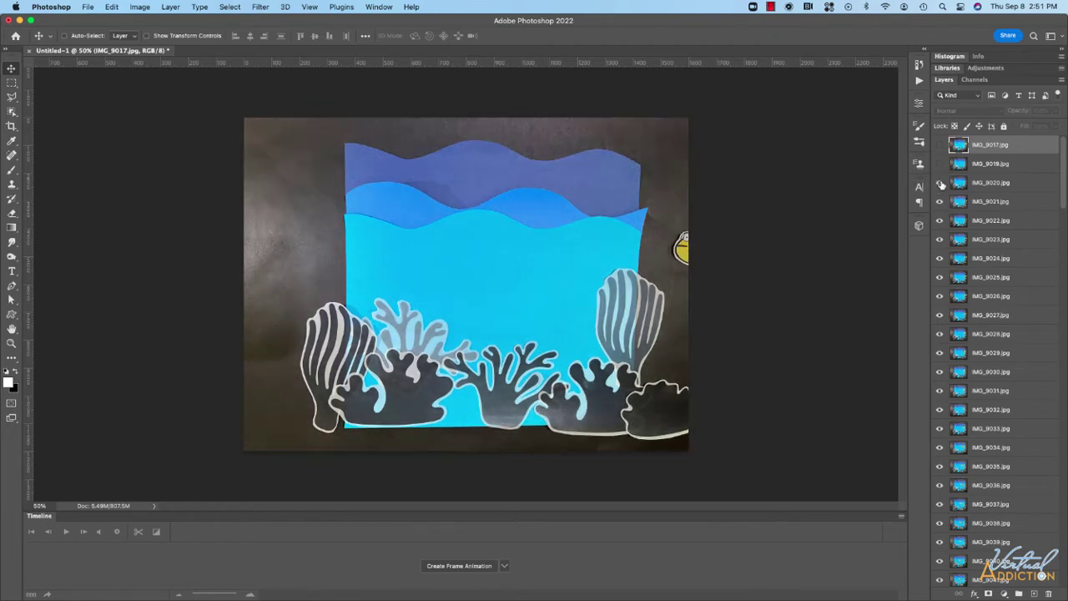
{"action": "left_click", "coordinate": [939, 164]}
{"action": "left_click", "coordinate": [940, 145]}
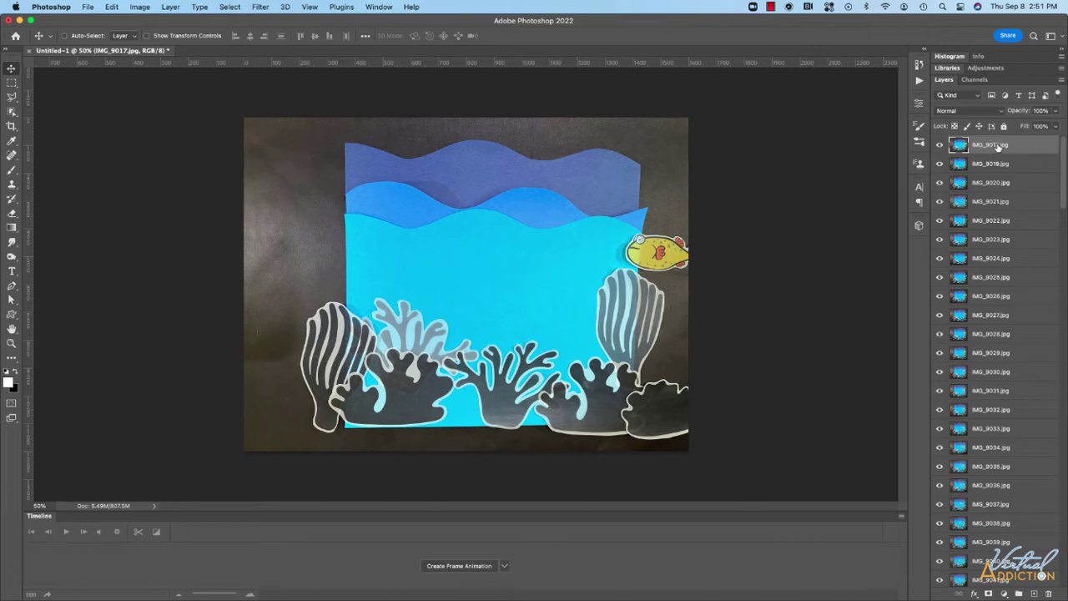
{"action": "left_click", "coordinate": [1049, 593]}
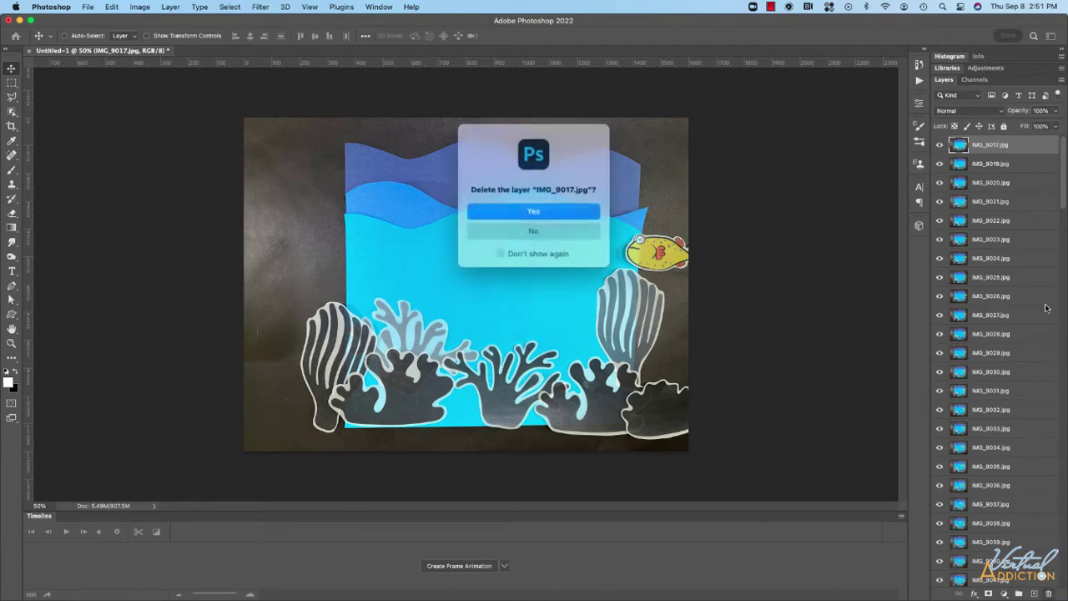
{"action": "left_click", "coordinate": [564, 208]}
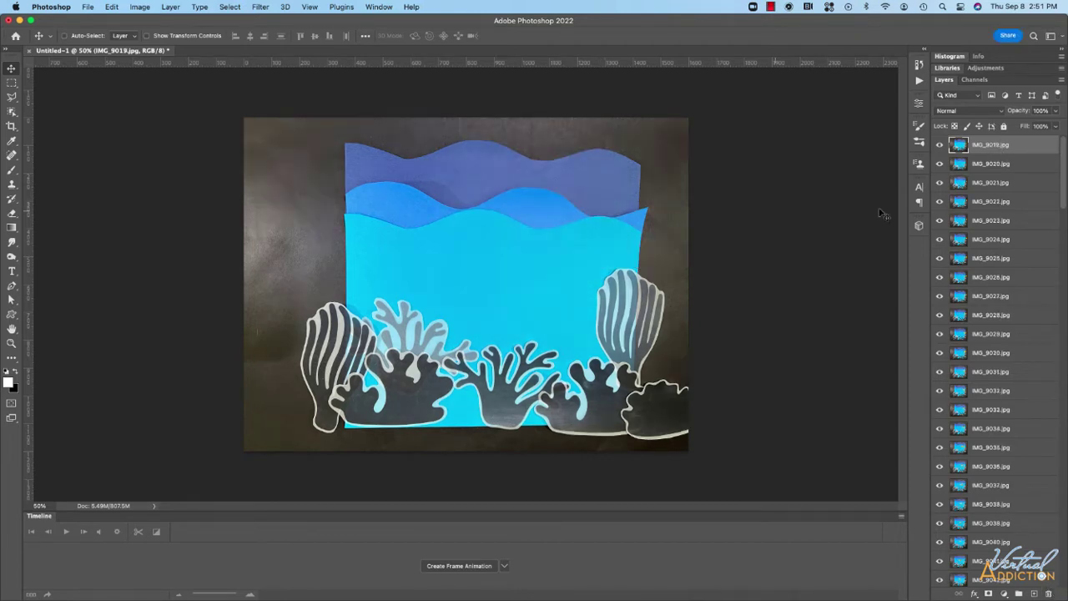
Compare IMG_9019 with IMG_9020, then delete the IMG_9020 layer
{"action": "left_click", "coordinate": [939, 145]}
{"action": "left_click", "coordinate": [940, 163]}
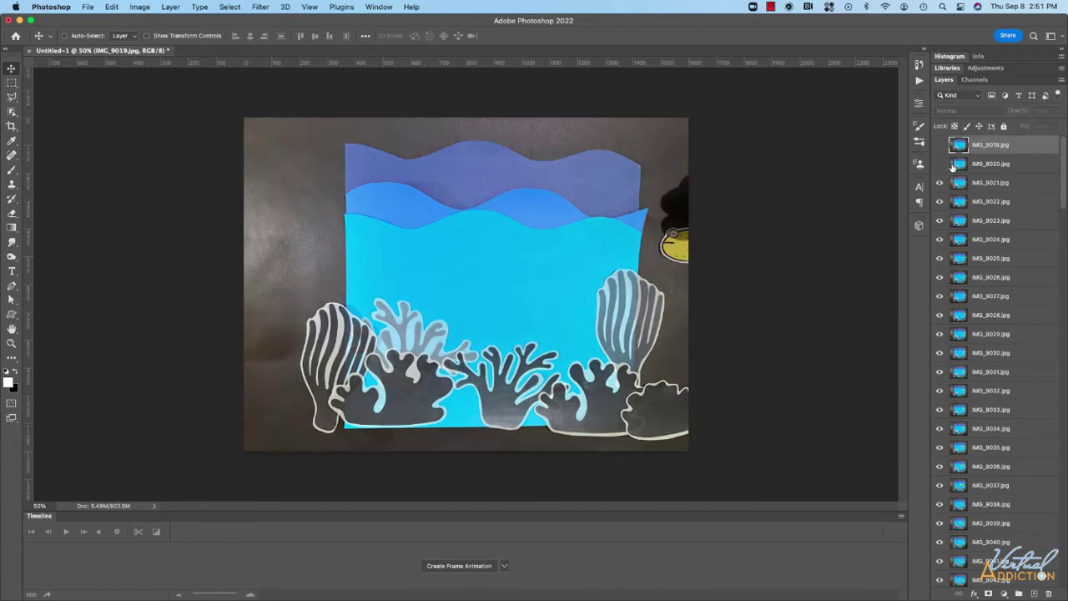
{"action": "left_click", "coordinate": [1005, 165]}
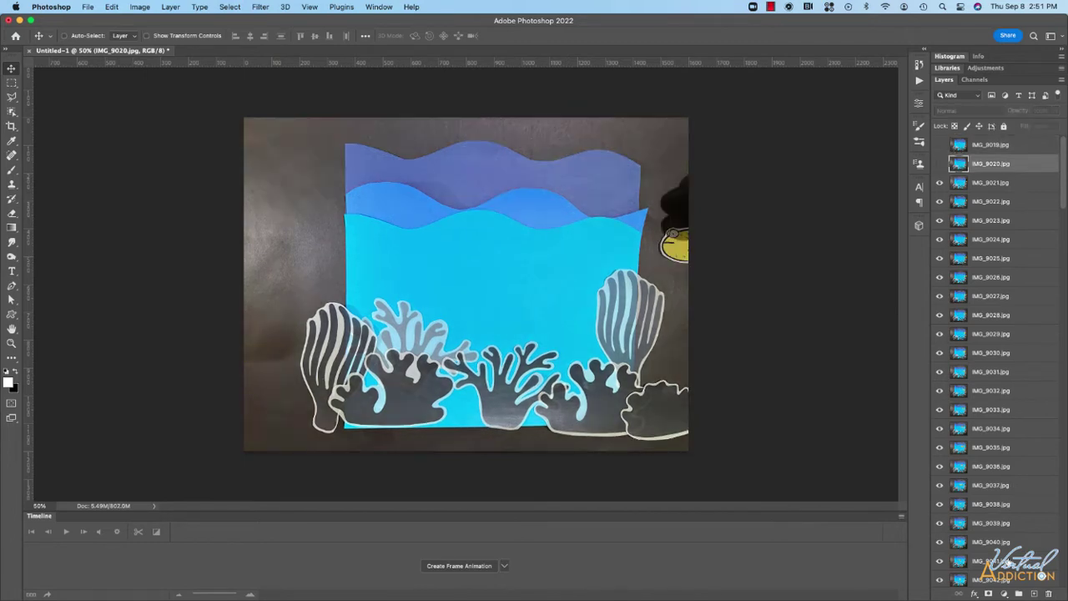
{"action": "left_click", "coordinate": [1049, 593]}
{"action": "left_click", "coordinate": [567, 218]}
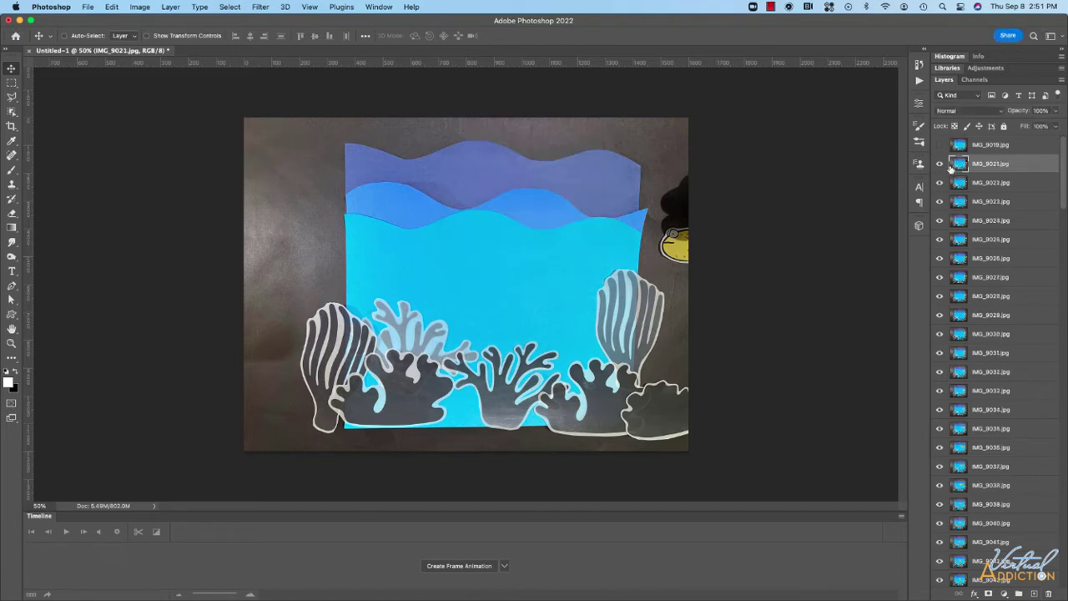
Check the frame beneath IMG_9021, then delete the IMG_9021 layer
{"action": "left_click", "coordinate": [940, 165]}
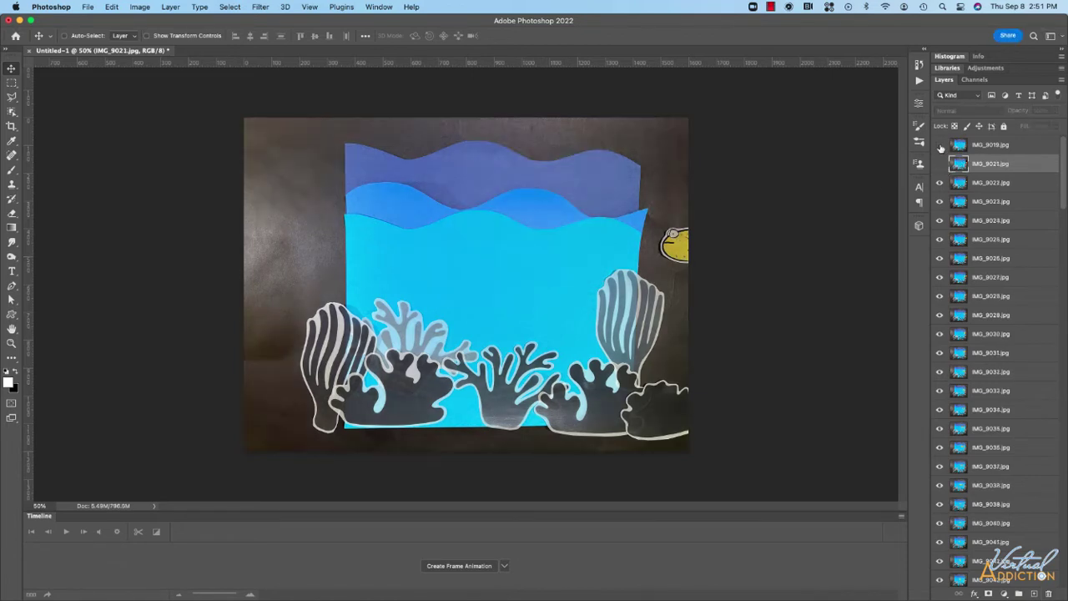
{"action": "left_click", "coordinate": [940, 165]}
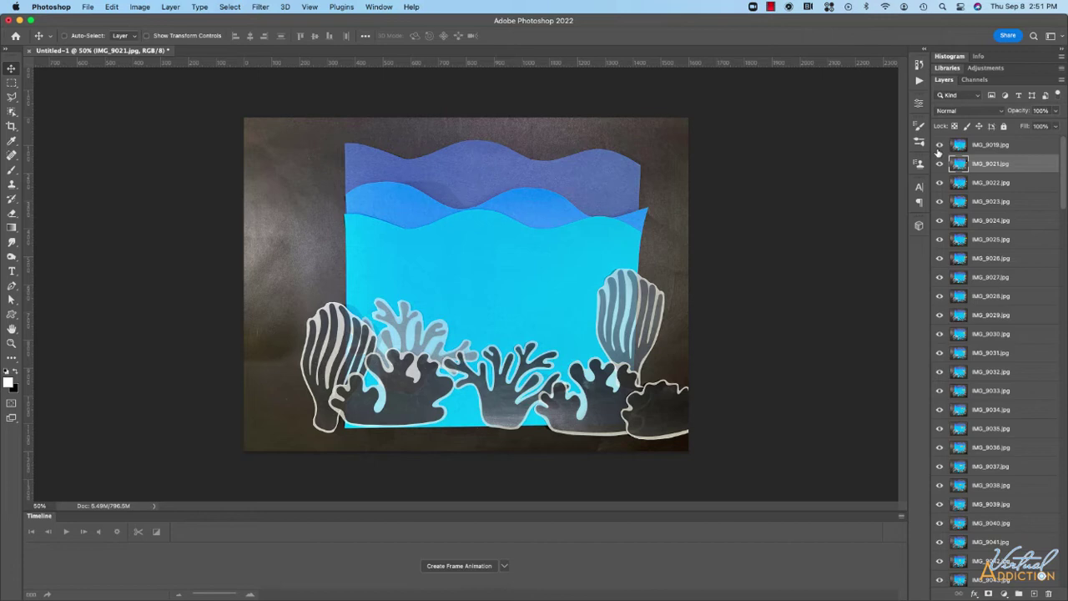
{"action": "left_click", "coordinate": [939, 145]}
{"action": "left_click_drag", "start_coordinate": [1001, 164], "coordinate": [1048, 592]}
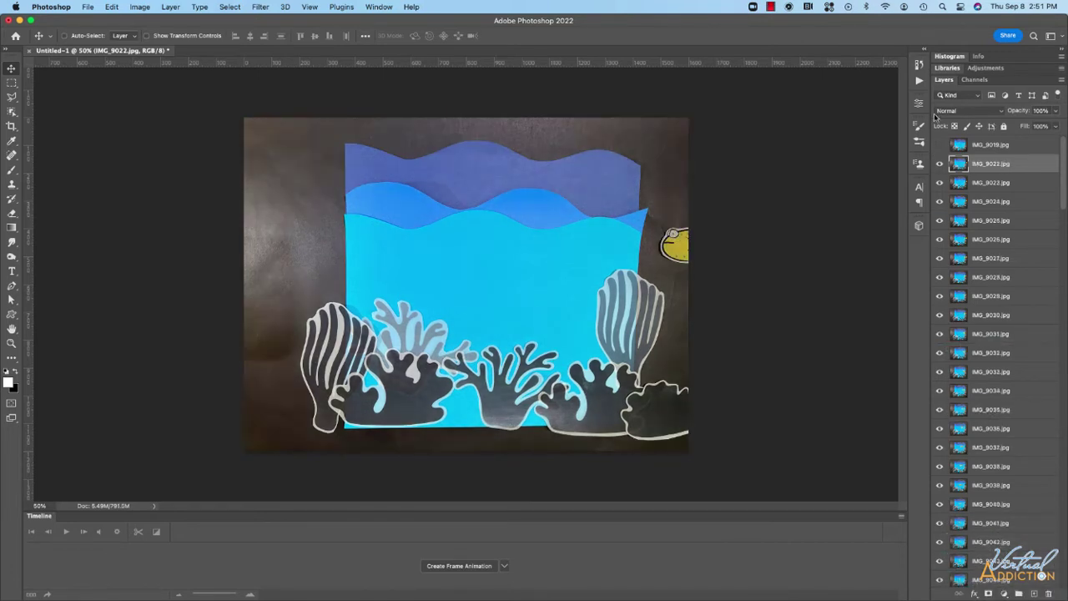
Show and activate IMG_9019, then create a frame animation in the Timeline
{"action": "left_click", "coordinate": [940, 145]}
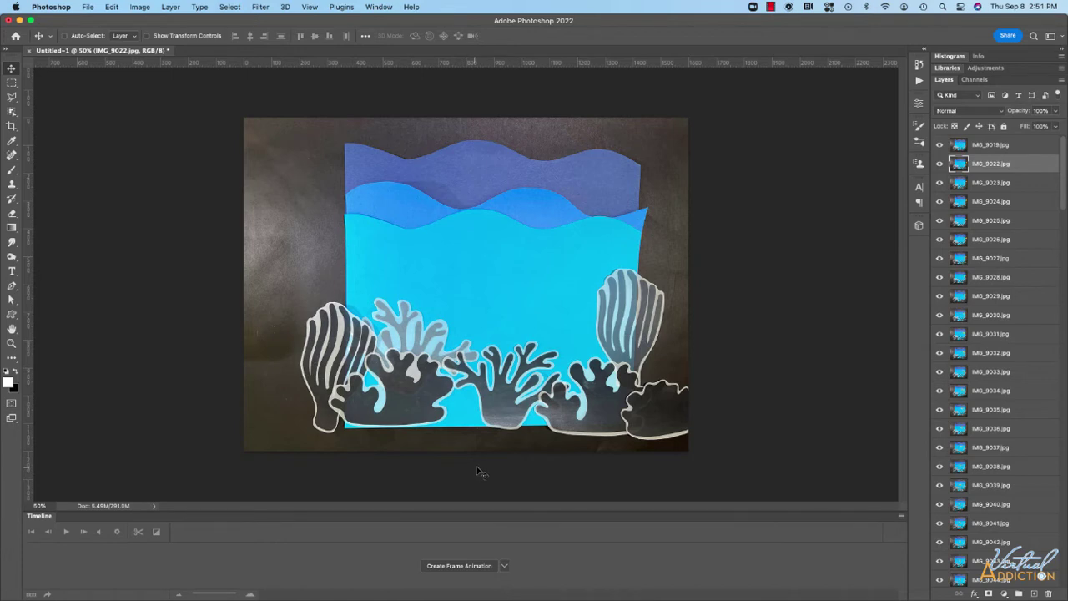
{"action": "key", "text": "alt+bracketright"}
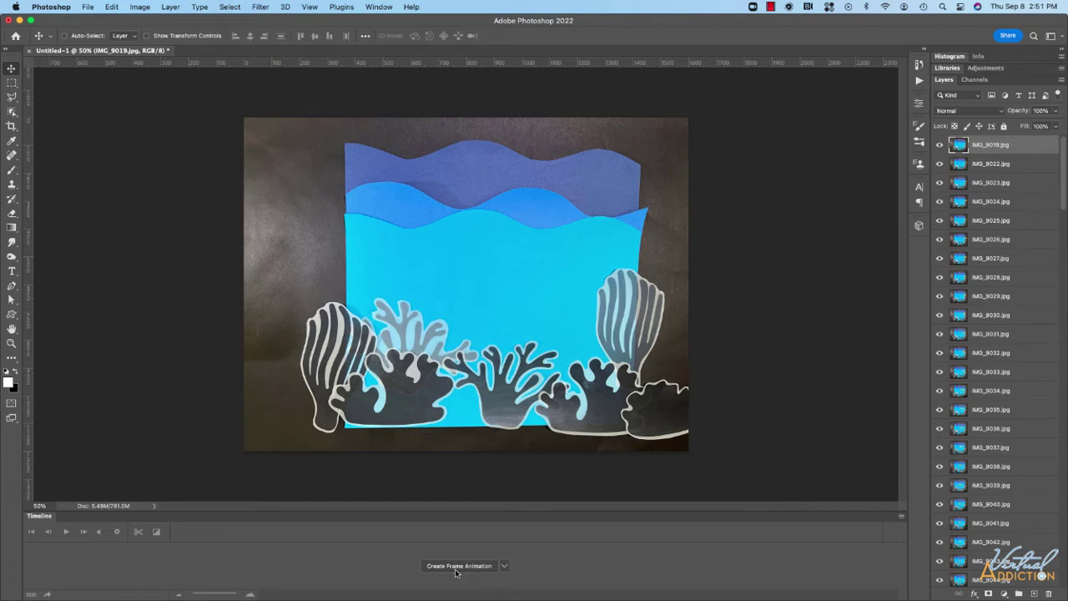
{"action": "left_click", "coordinate": [505, 567]}
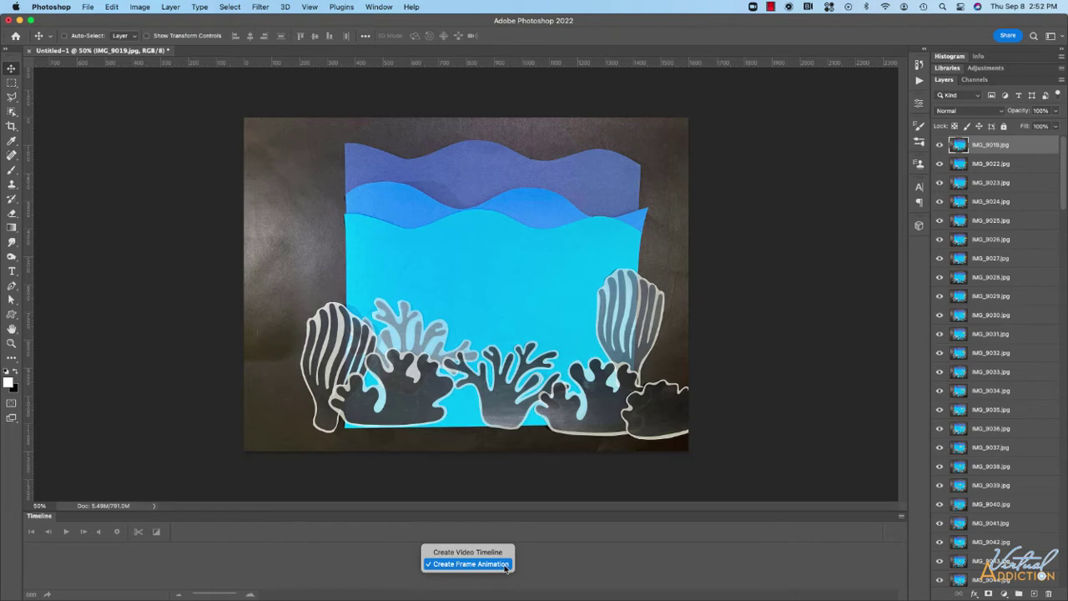
{"action": "left_click", "coordinate": [505, 565]}
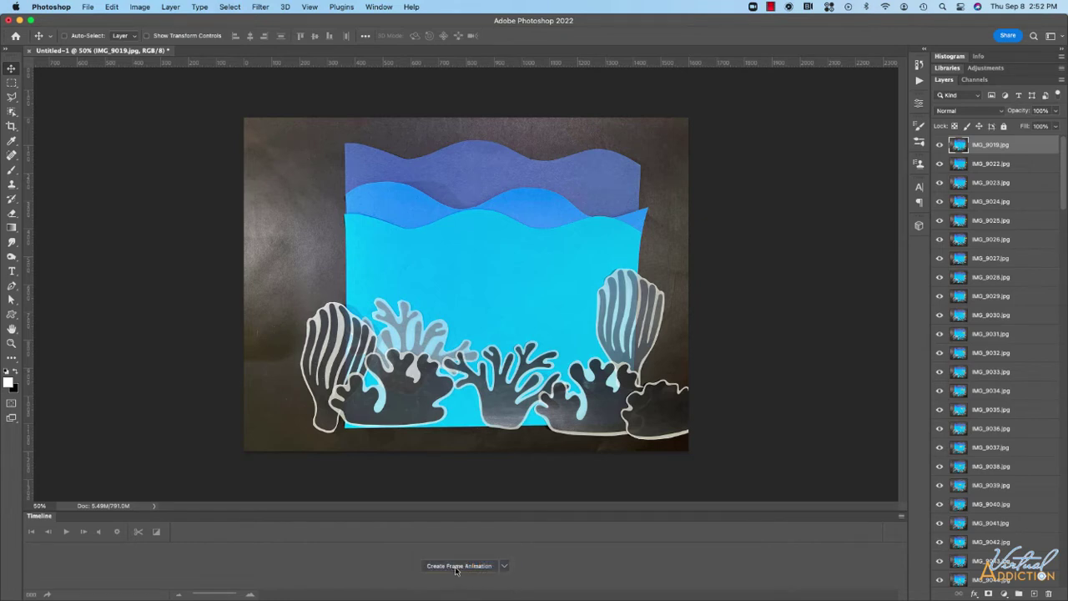
{"action": "left_click", "coordinate": [457, 569]}
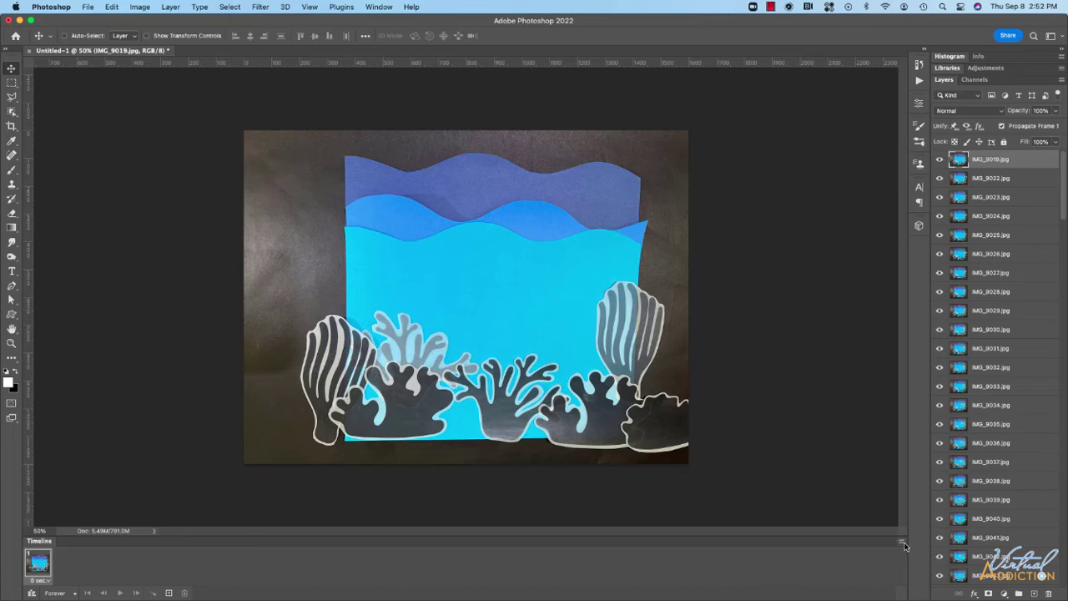
Make frames from layers so each photo layer becomes its own animation frame
{"action": "left_click", "coordinate": [901, 543]}
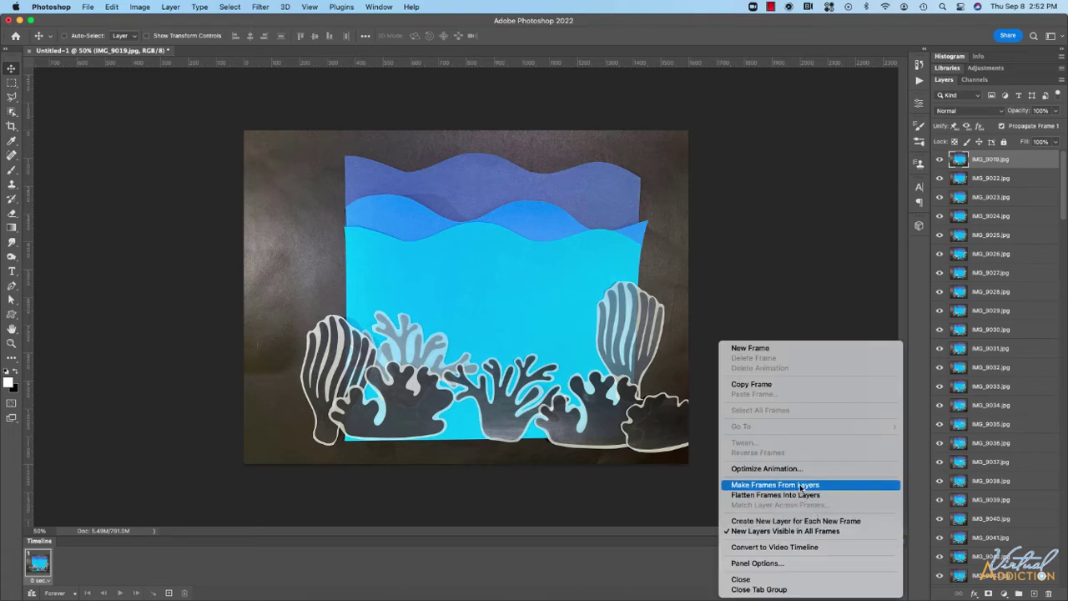
{"action": "left_click", "coordinate": [801, 486]}
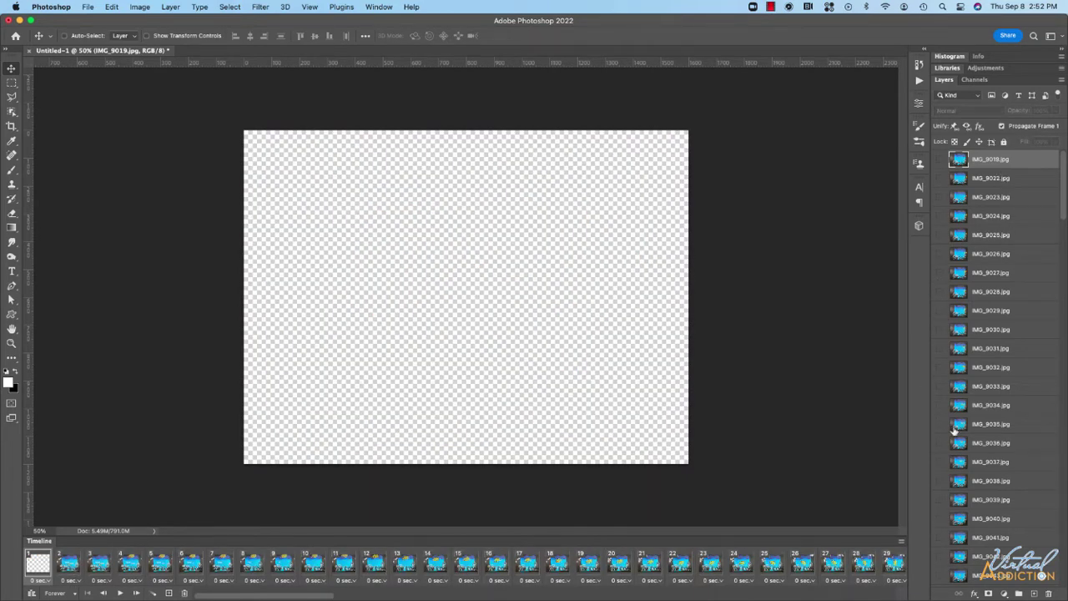
{"action": "scroll", "coordinate": [1010, 449], "scroll_direction": "down", "scroll_amount": 15}
{"action": "scroll", "coordinate": [1010, 450], "scroll_direction": "down", "scroll_amount": 5}
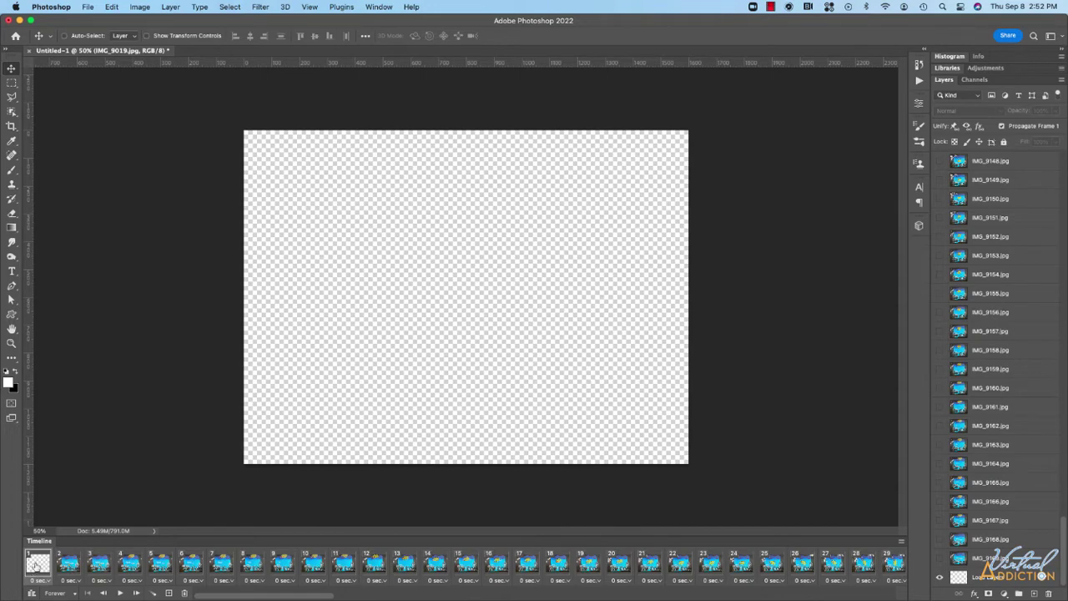
Delete the blank first frame and briefly play the animation
{"action": "left_click", "coordinate": [183, 593]}
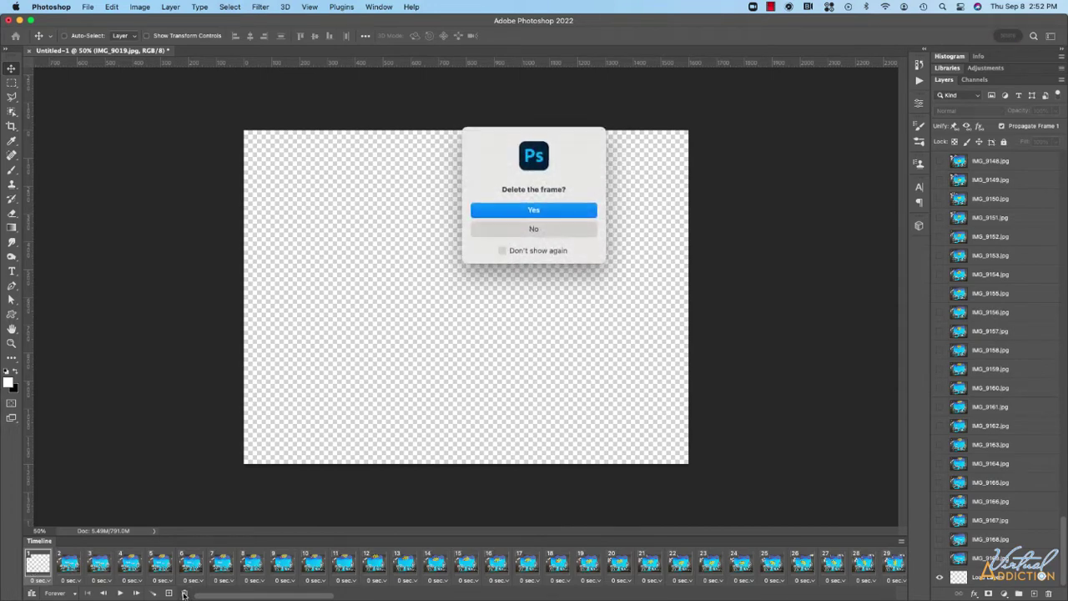
{"action": "left_click", "coordinate": [574, 211]}
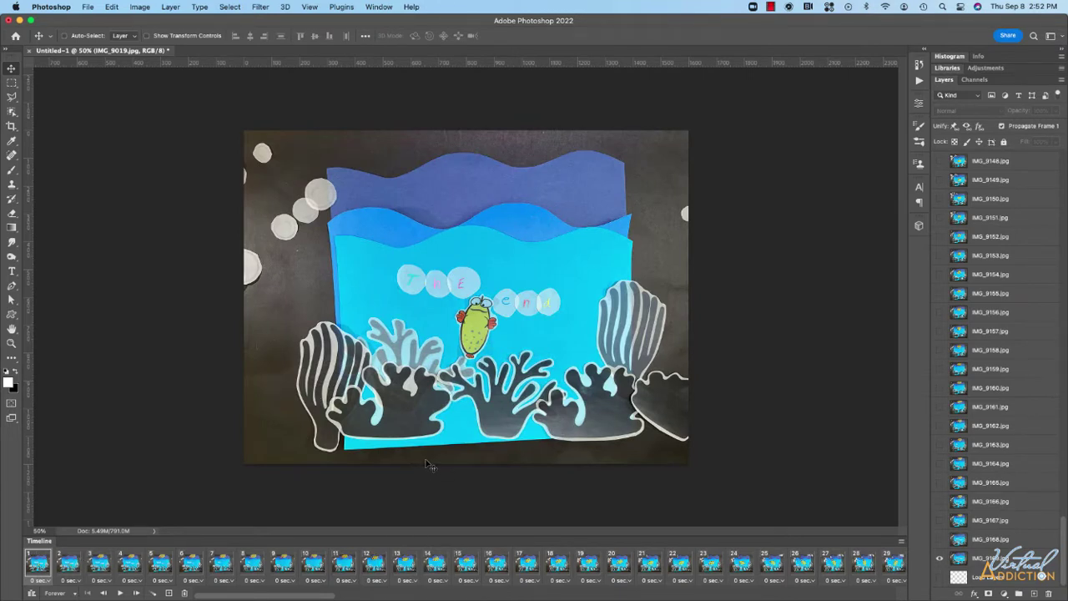
{"action": "key", "text": "space"}
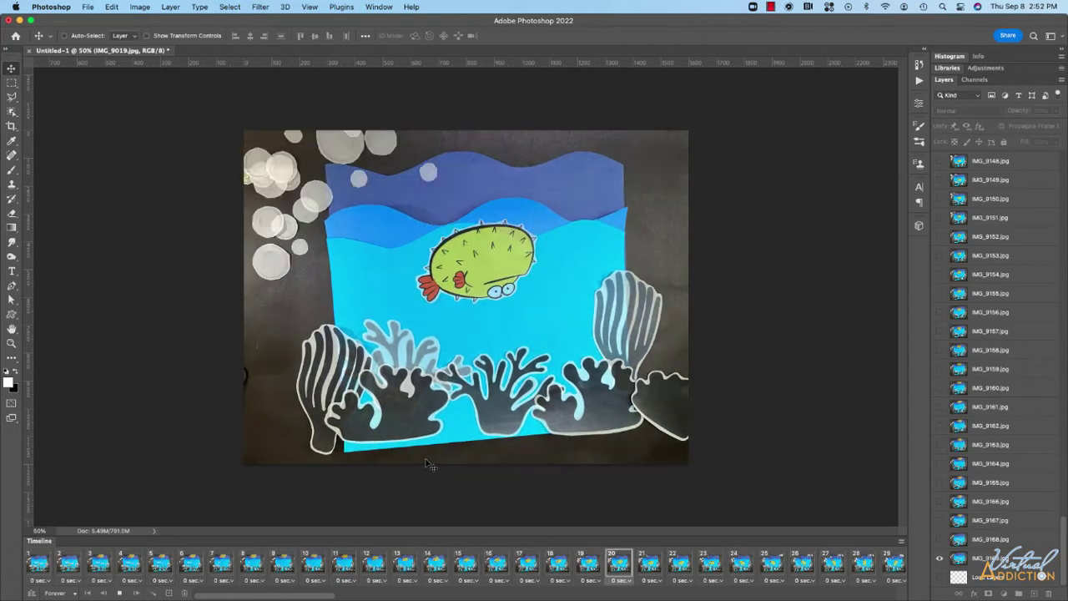
{"action": "key", "text": "space"}
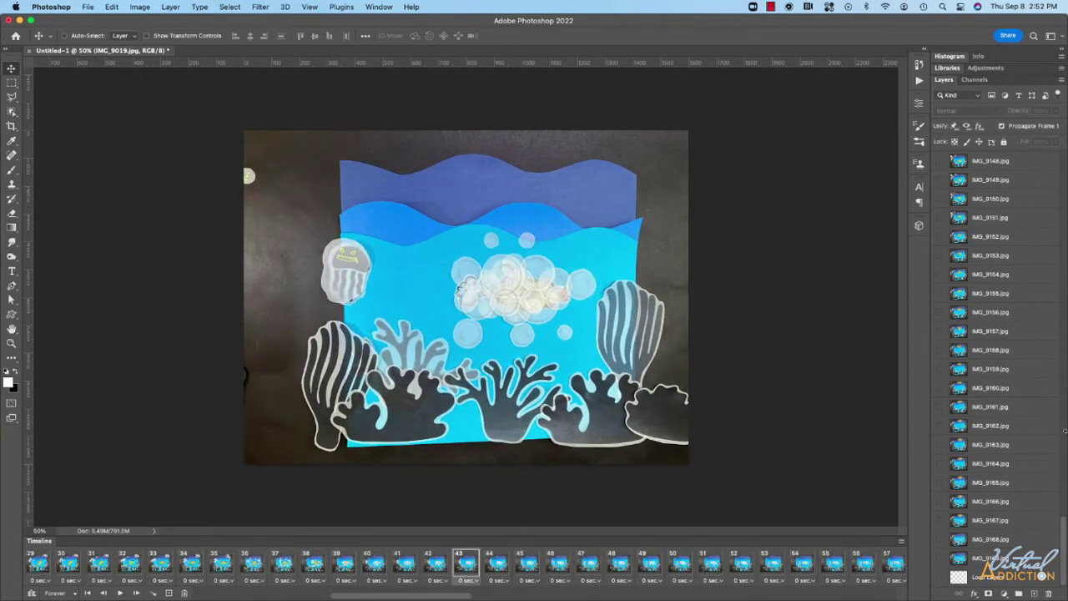
Reverse the frame order and select frame 1, the empty reef scene
{"action": "left_click", "coordinate": [902, 543]}
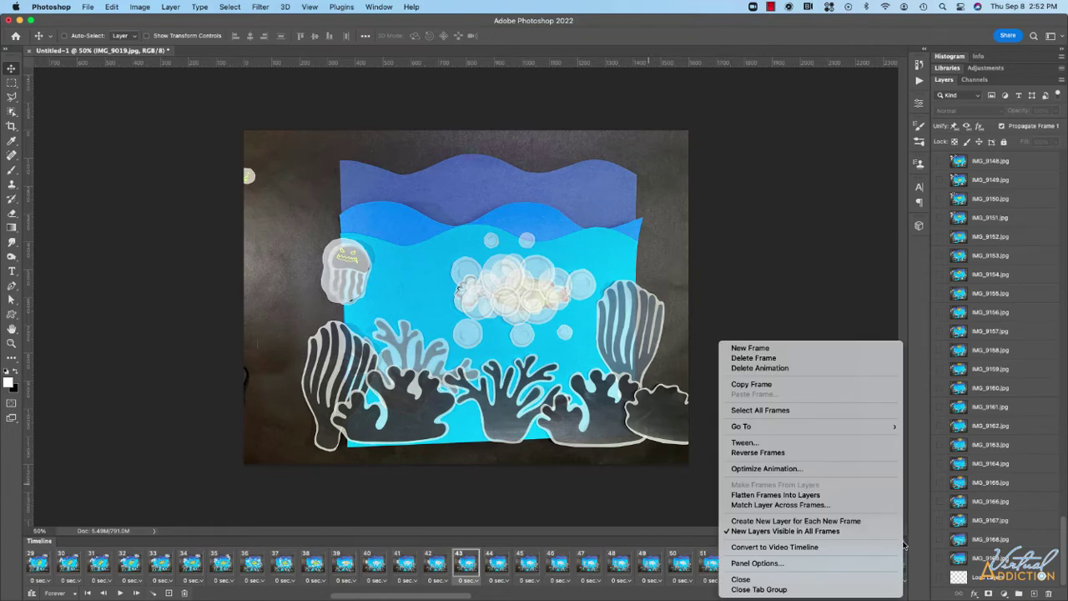
{"action": "left_click", "coordinate": [807, 453]}
{"action": "scroll", "coordinate": [250, 563], "scroll_direction": "left", "scroll_amount": 10}
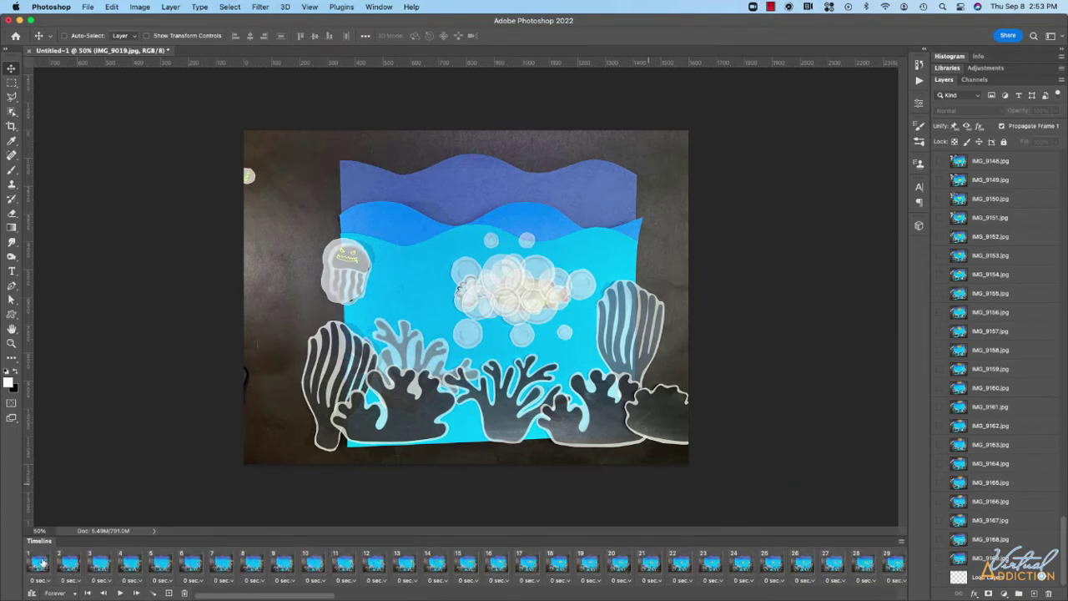
{"action": "left_click", "coordinate": [40, 563]}
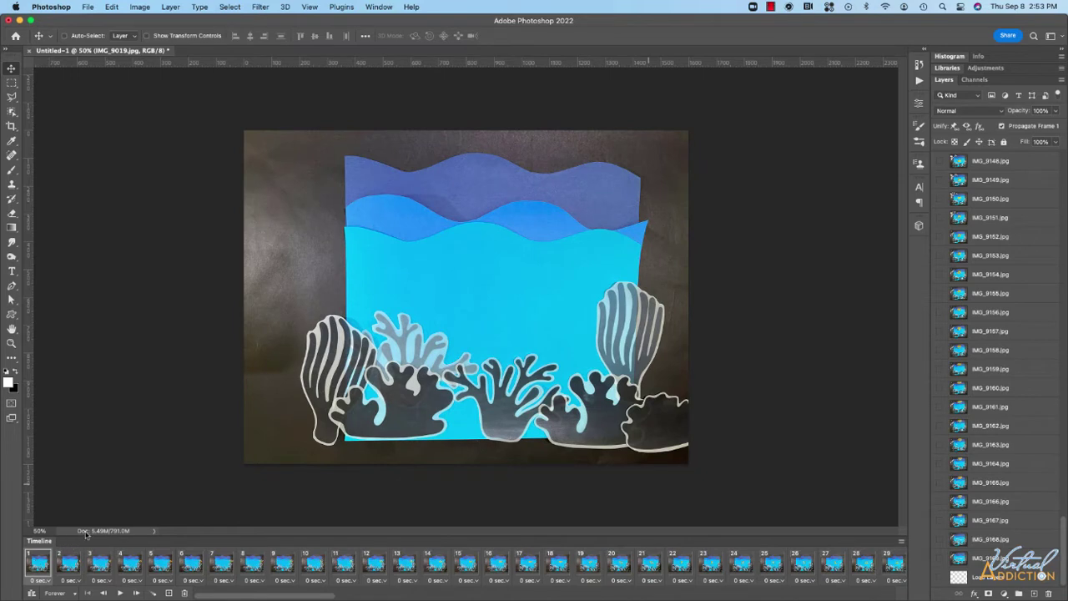
Play the whole animation from the first frame, then stop playback
{"action": "key", "text": "space"}
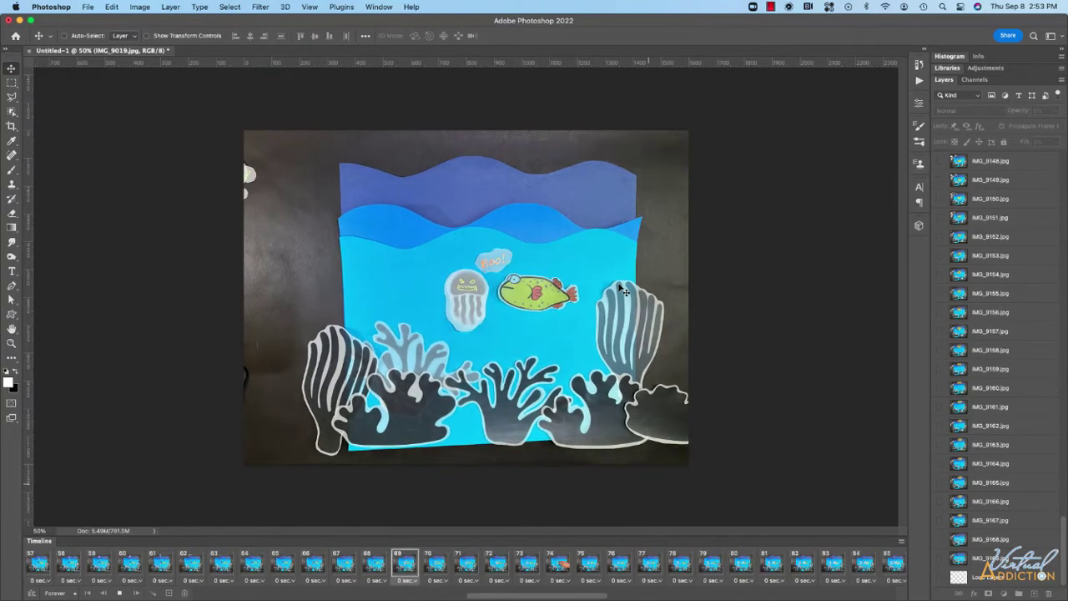
{"action": "key", "text": "space"}
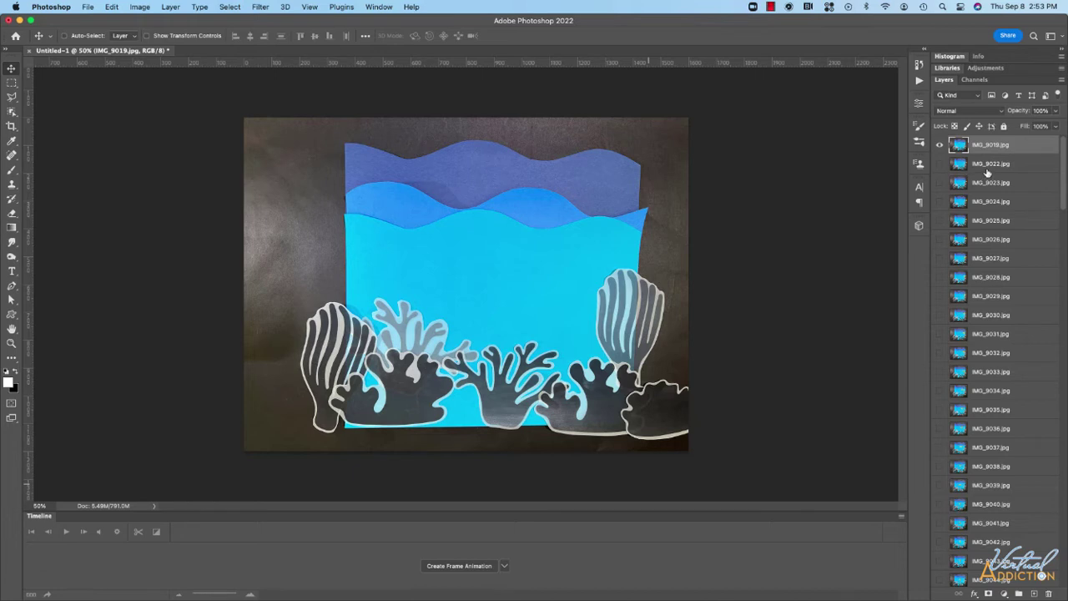
Select all photo layers and run Auto-Align Layers with Auto projection
{"action": "scroll", "coordinate": [1031, 234], "scroll_direction": "down", "scroll_amount": 20}
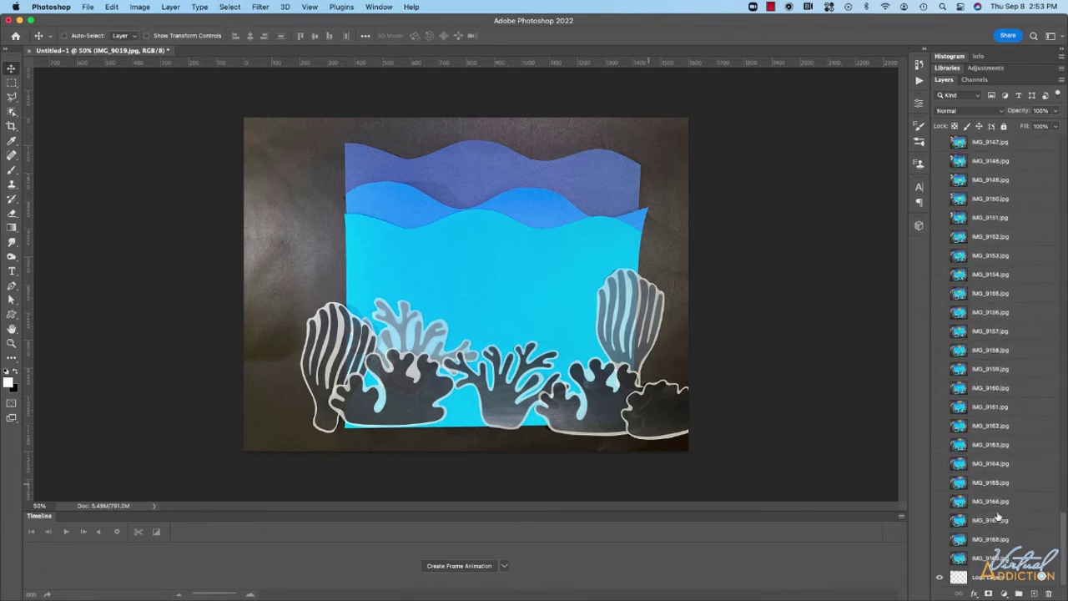
{"action": "left_click", "coordinate": [998, 517], "text": "shift"}
{"action": "left_click", "coordinate": [111, 7]}
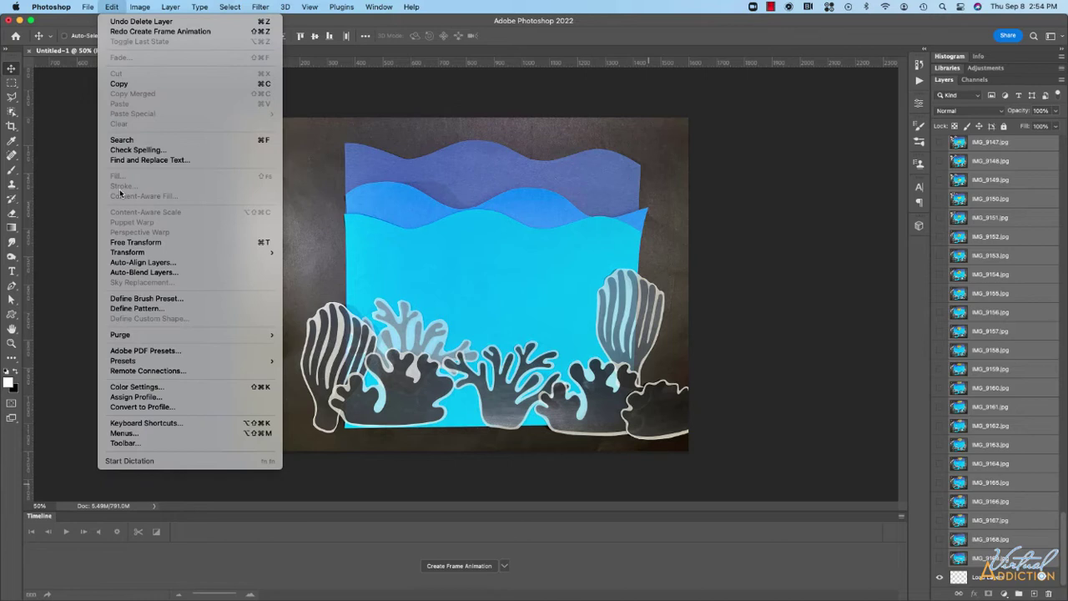
{"action": "left_click", "coordinate": [144, 262]}
{"action": "left_click_drag", "start_coordinate": [376, 219], "coordinate": [325, 207]}
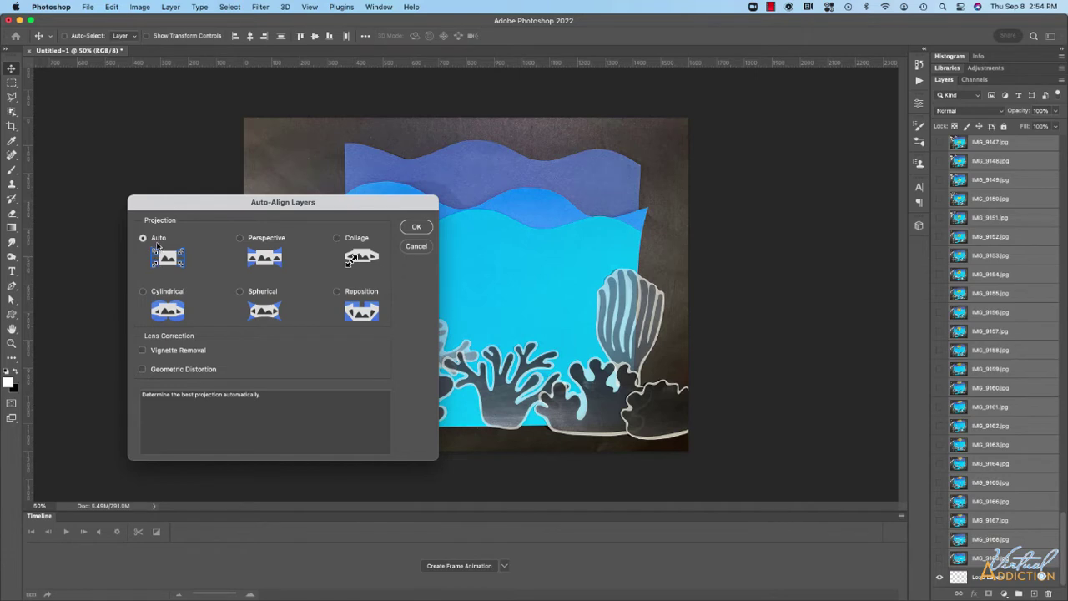
{"action": "left_click", "coordinate": [415, 227]}
{"action": "left_click", "coordinate": [415, 228]}
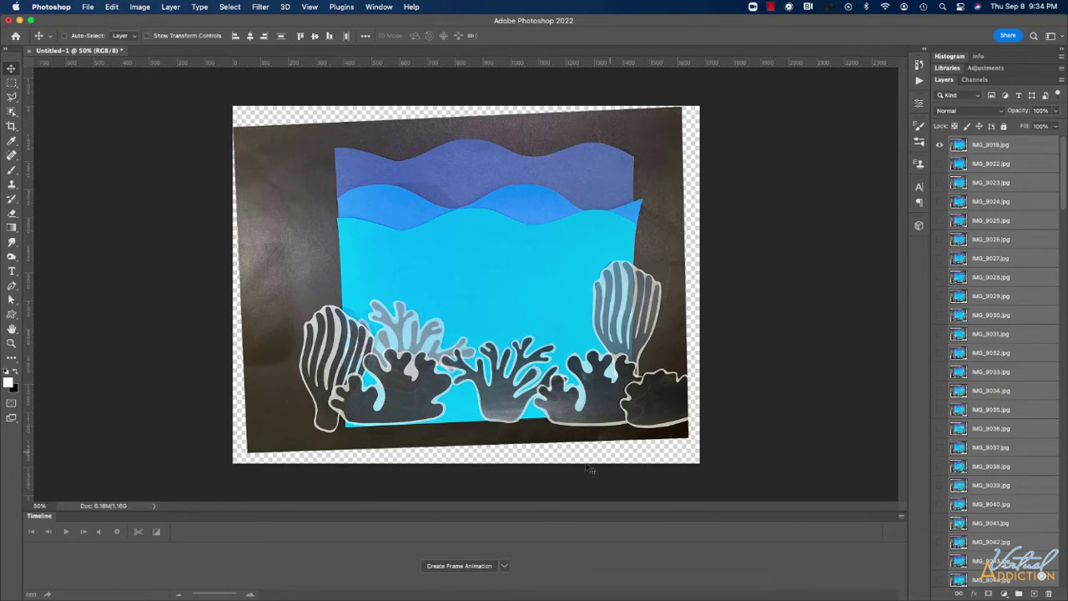
Create a frame animation from the aligned layers and play it back
{"action": "left_click", "coordinate": [460, 566]}
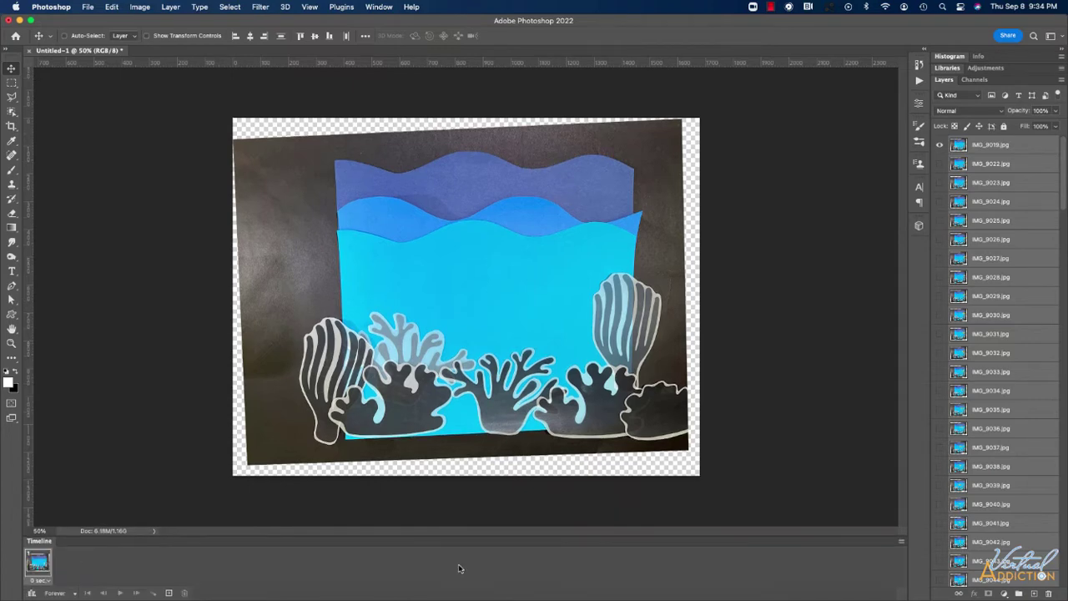
{"action": "left_click", "coordinate": [902, 542]}
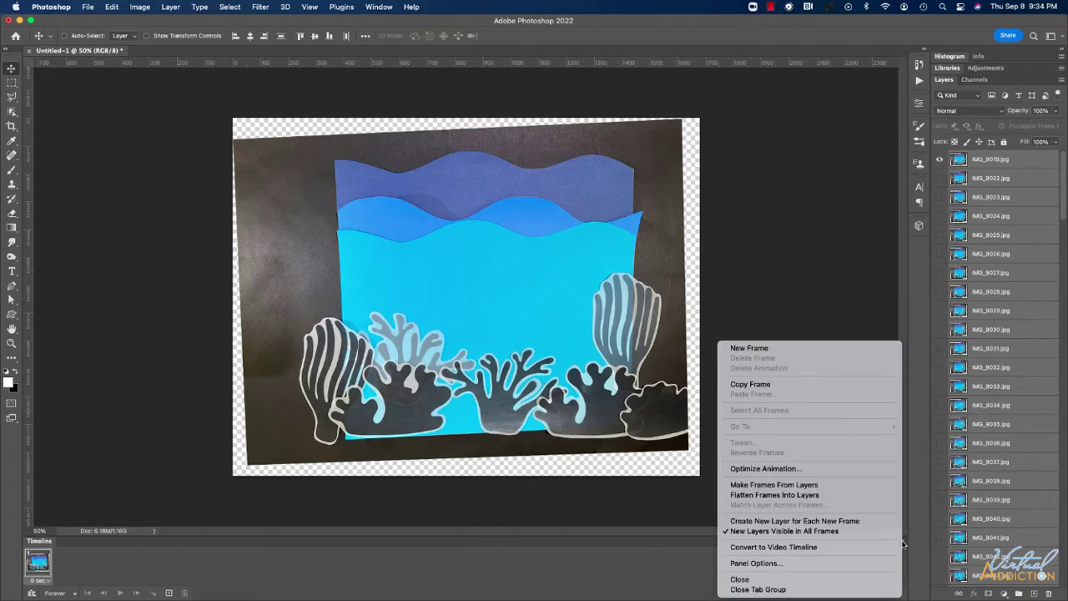
{"action": "left_click", "coordinate": [845, 487]}
{"action": "key", "text": "space"}
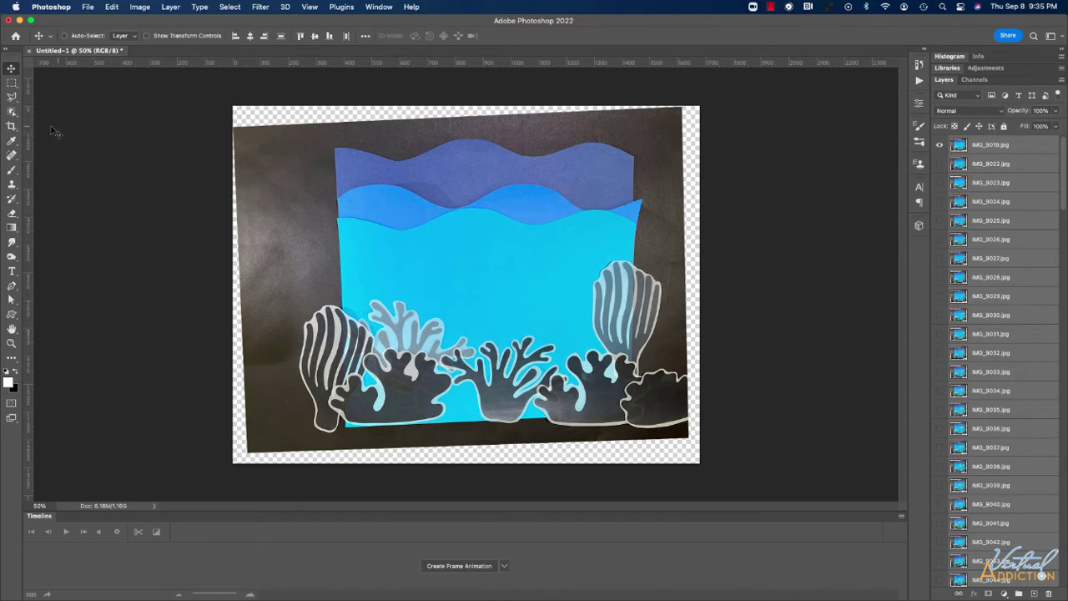
Crop the canvas to a square inside the tilted scene, trimming transparent edges
{"action": "left_click", "coordinate": [11, 127]}
{"action": "left_click_drag", "start_coordinate": [465, 108], "coordinate": [465, 143]}
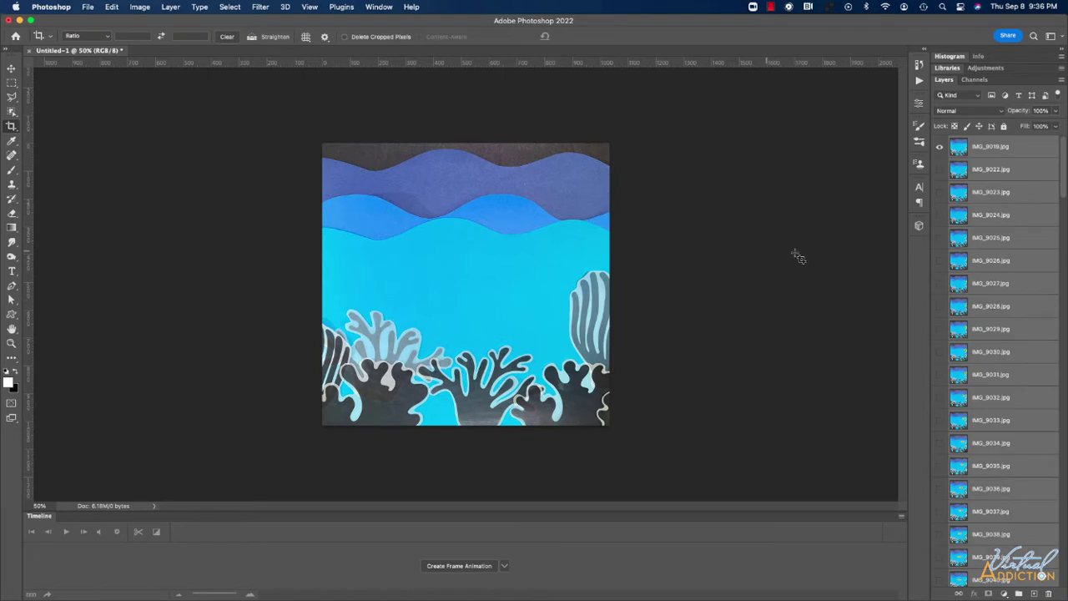
{"action": "scroll", "coordinate": [990, 503], "scroll_direction": "down", "scroll_amount": 20}
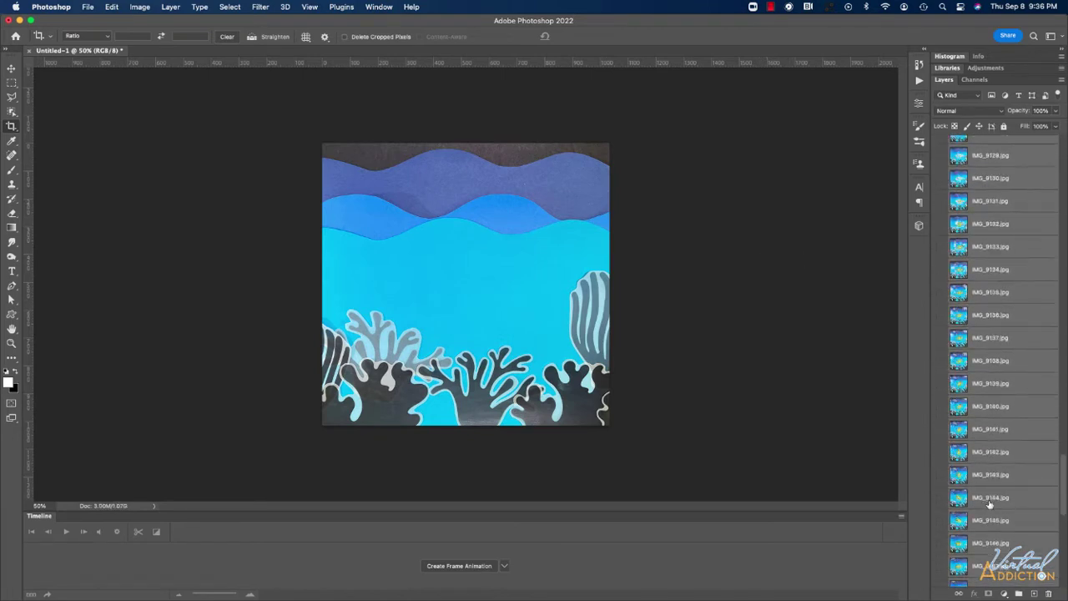
Delete the leftover Load Layers layer
{"action": "scroll", "coordinate": [989, 503], "scroll_direction": "down", "scroll_amount": 8}
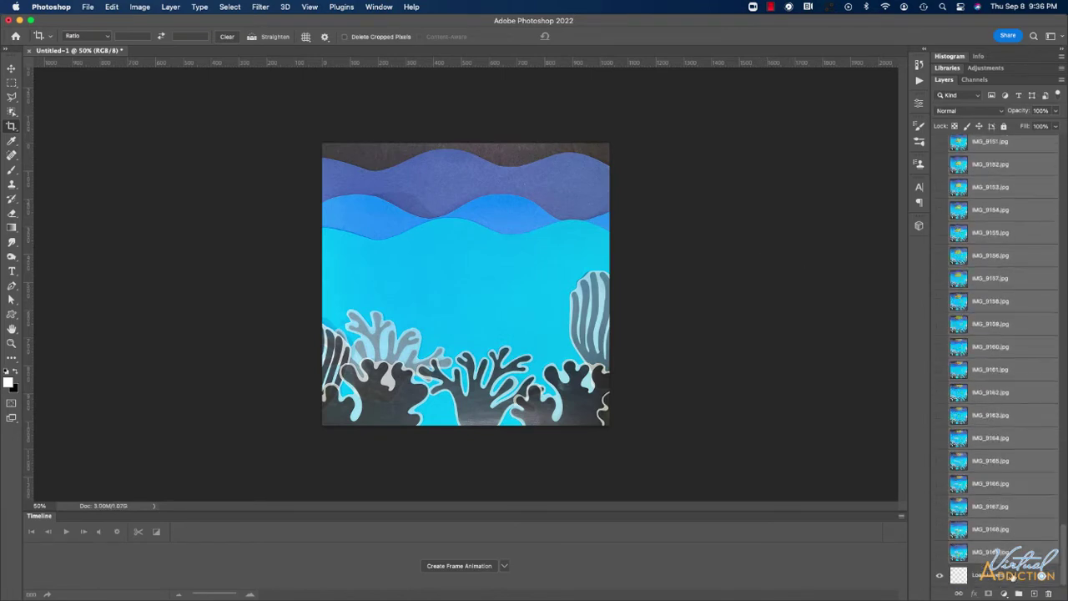
{"action": "left_click", "coordinate": [1047, 592]}
{"action": "left_click", "coordinate": [561, 214]}
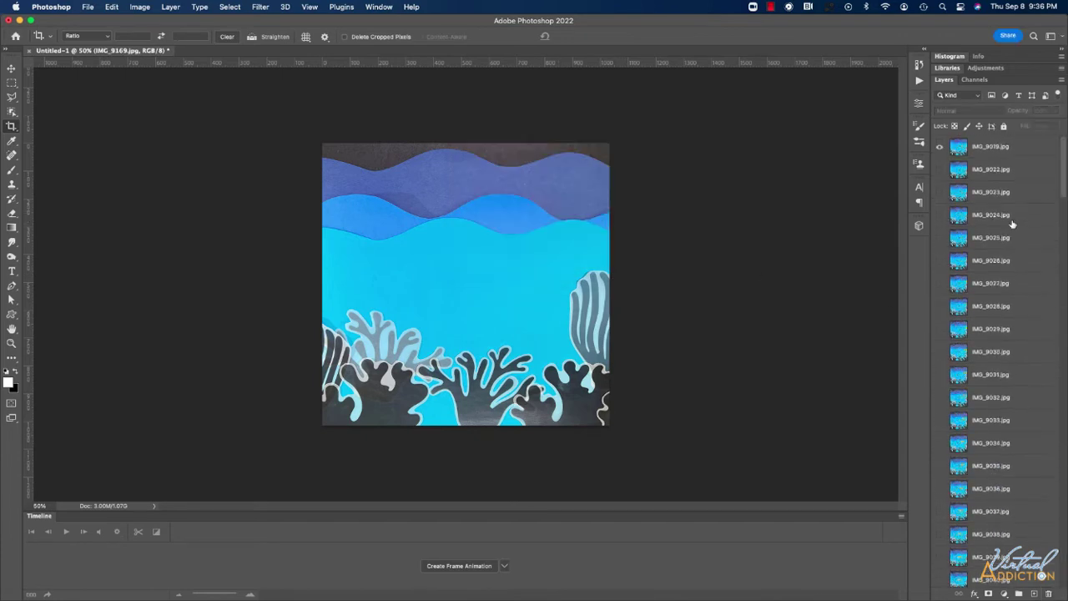
Make one animation frame per cropped layer, then reverse the frames so the empty reef comes first
{"action": "left_click", "coordinate": [466, 566]}
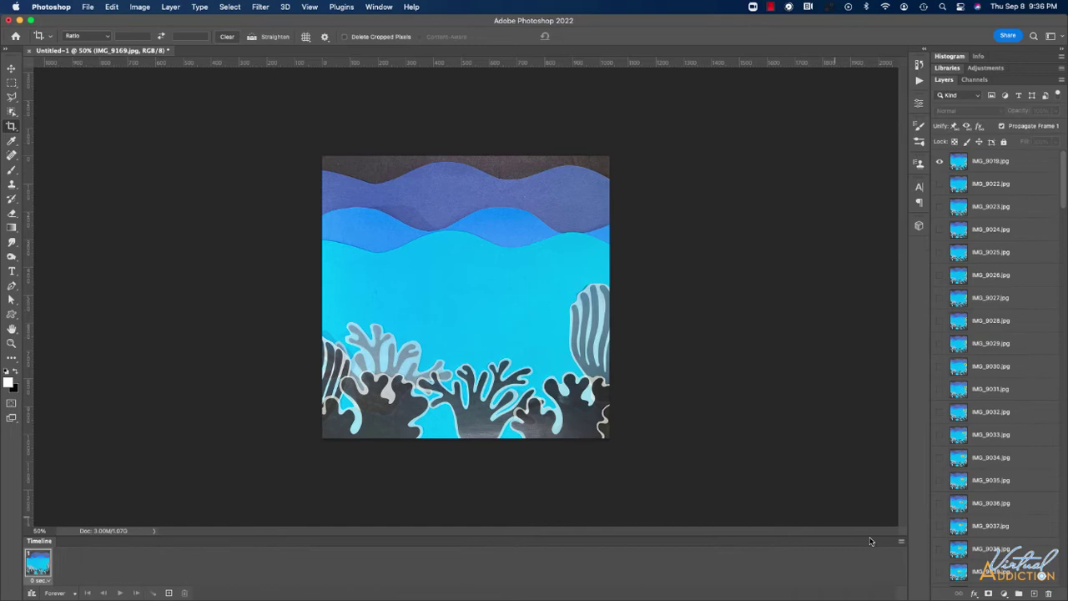
{"action": "left_click", "coordinate": [900, 542]}
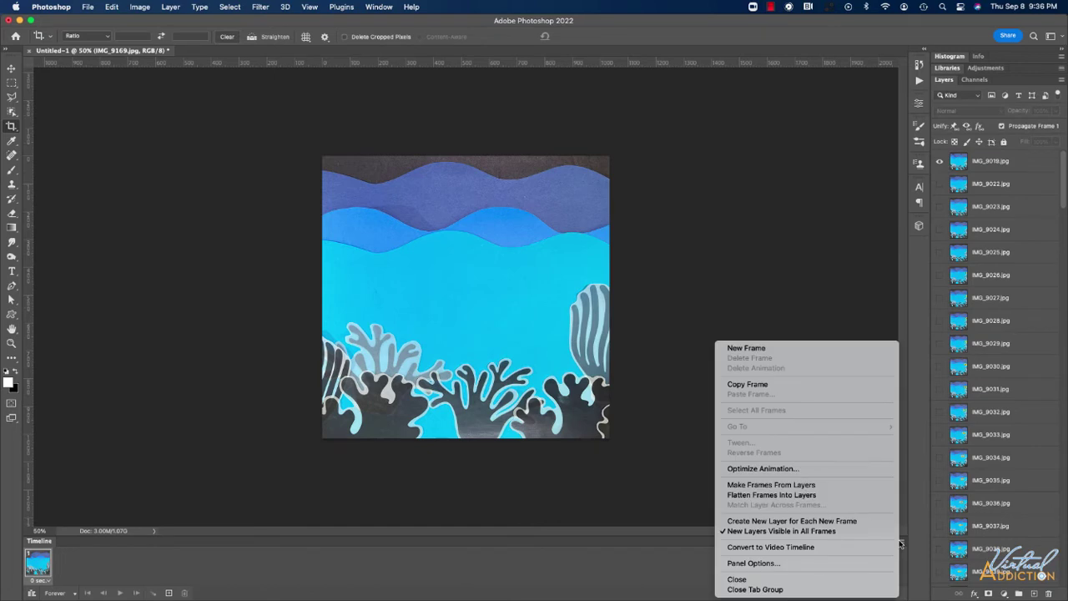
{"action": "left_click", "coordinate": [805, 484]}
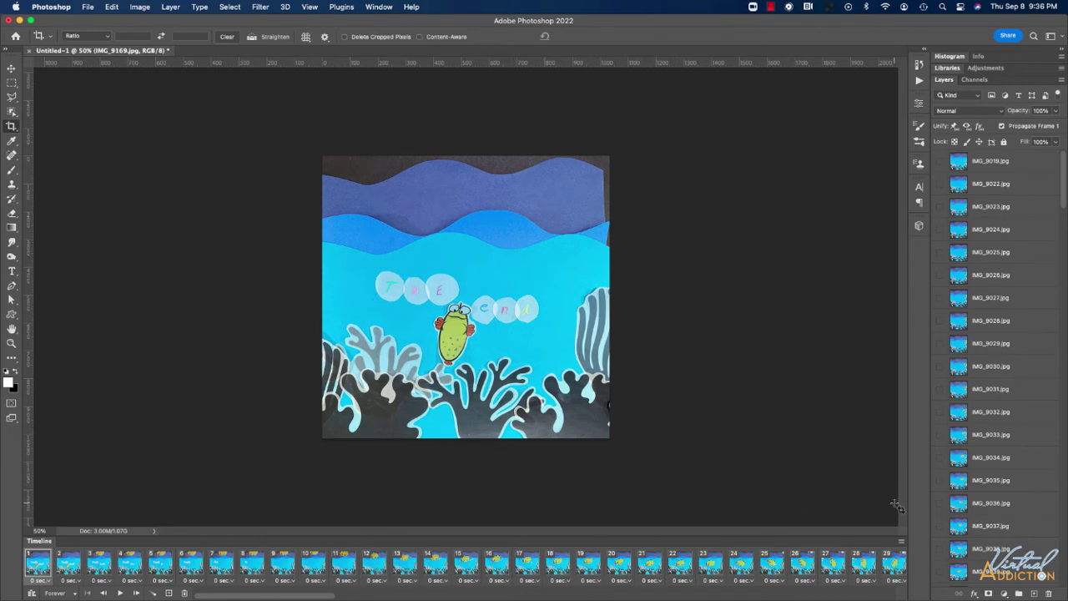
{"action": "left_click", "coordinate": [901, 543]}
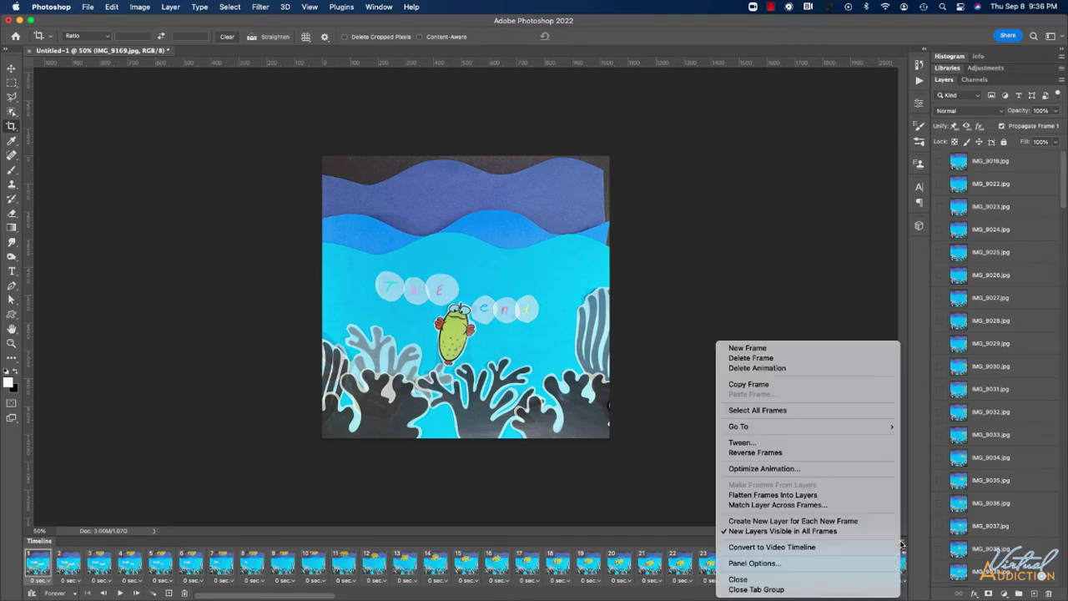
{"action": "left_click", "coordinate": [850, 452]}
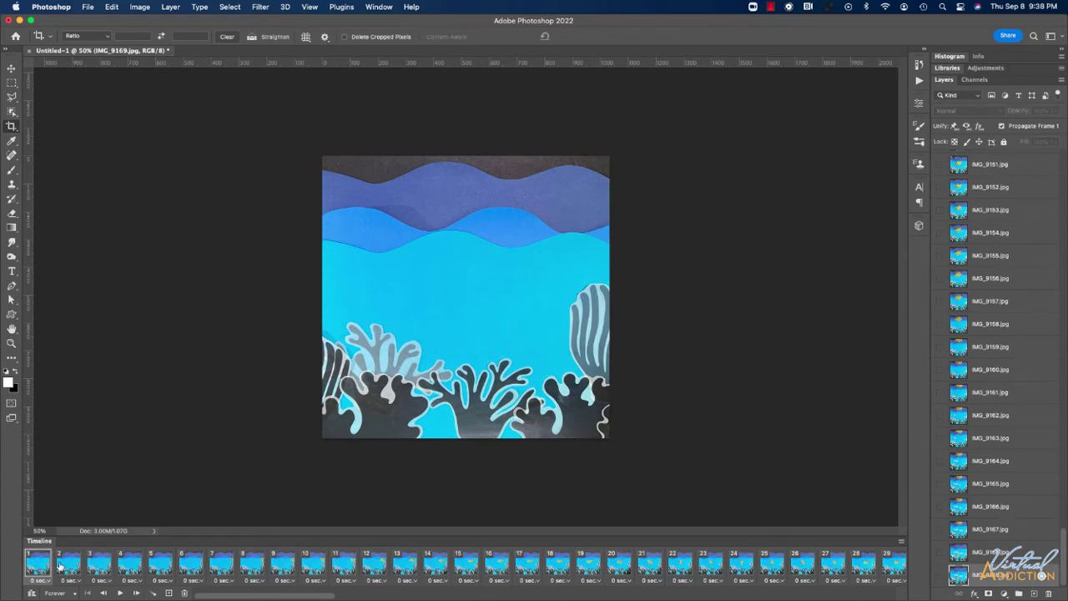
Step through frames 2–4 and back to frame 1 to inspect the opening frames
{"action": "left_click", "coordinate": [72, 564]}
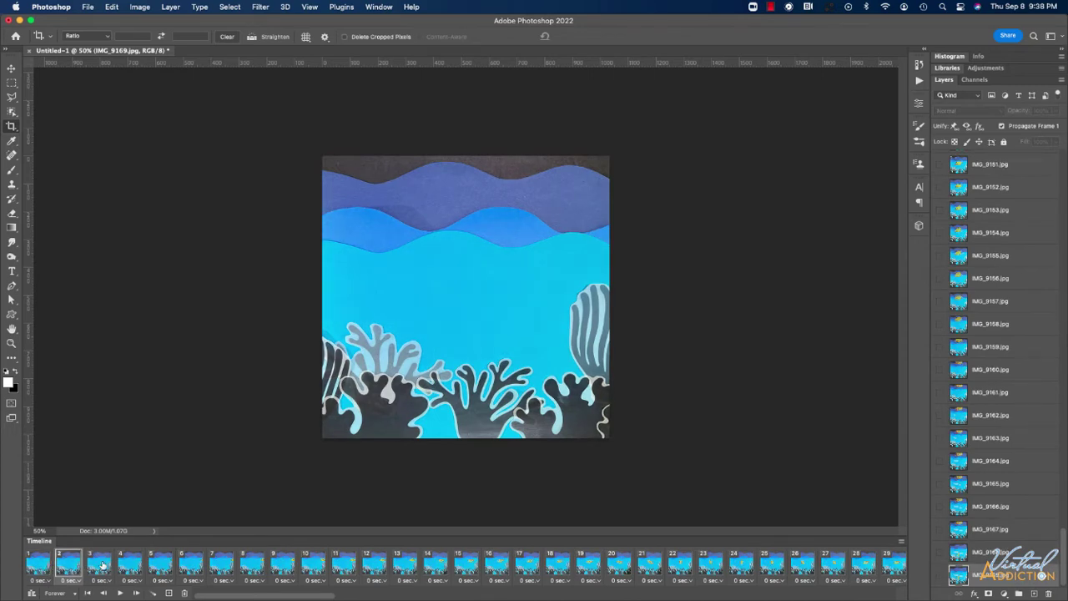
{"action": "left_click", "coordinate": [103, 565]}
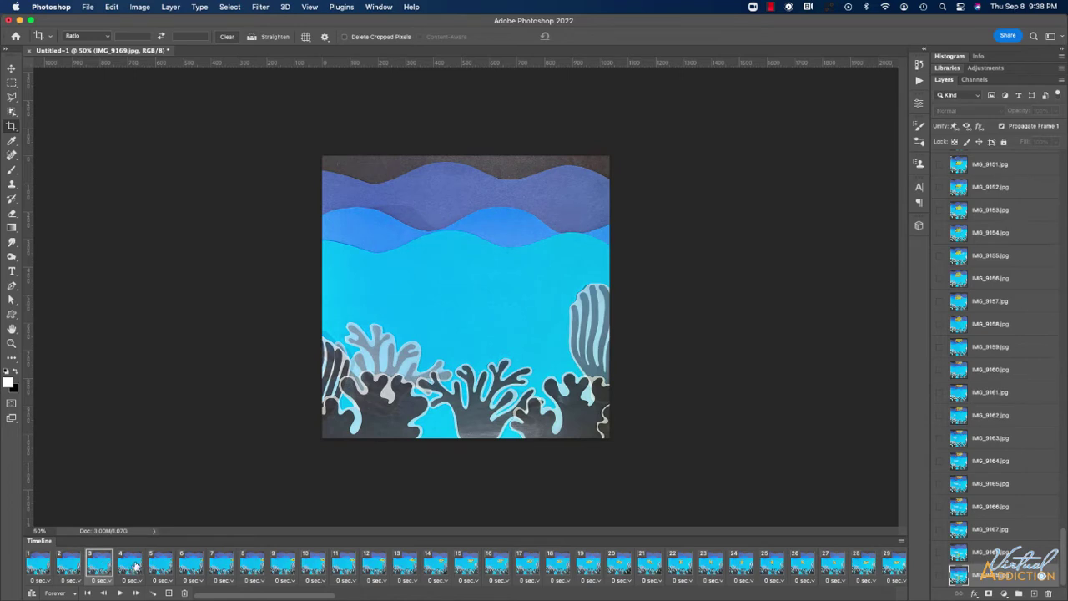
{"action": "left_click", "coordinate": [133, 565]}
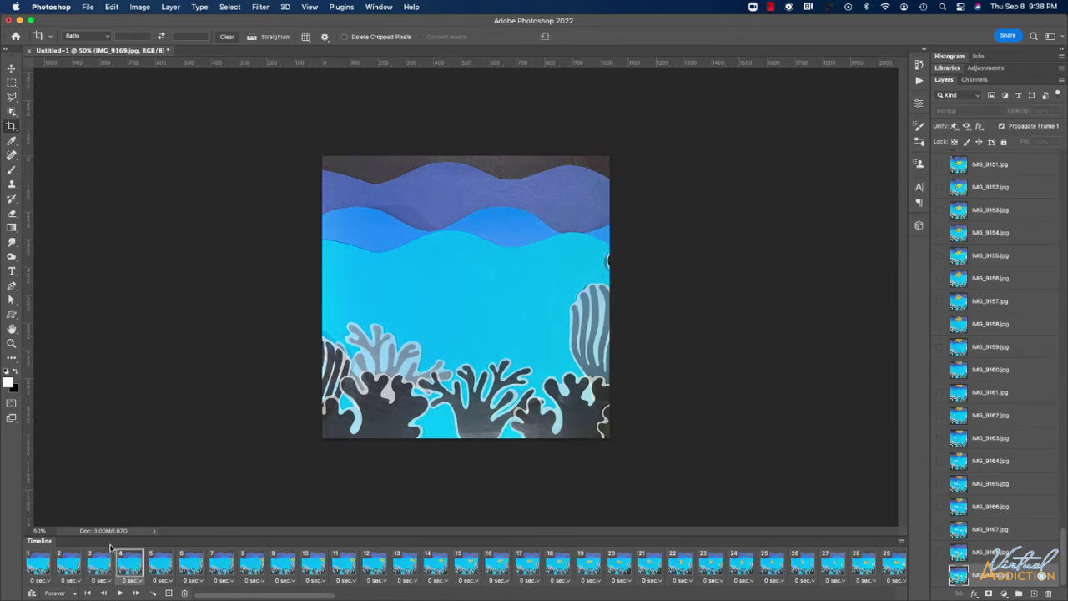
{"action": "left_click", "coordinate": [99, 568]}
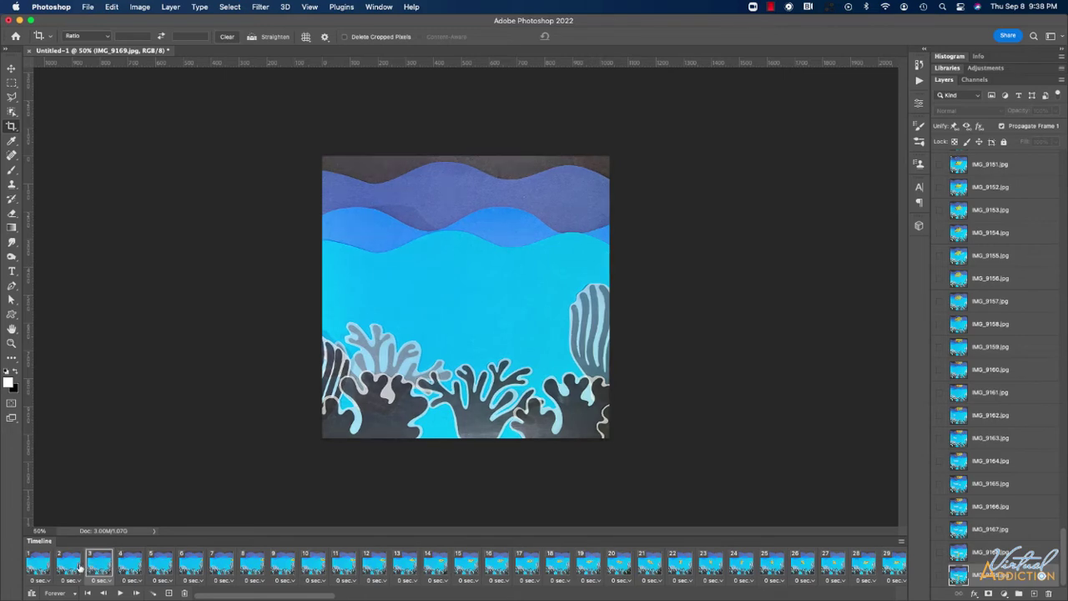
{"action": "left_click", "coordinate": [68, 567]}
{"action": "left_click", "coordinate": [35, 568]}
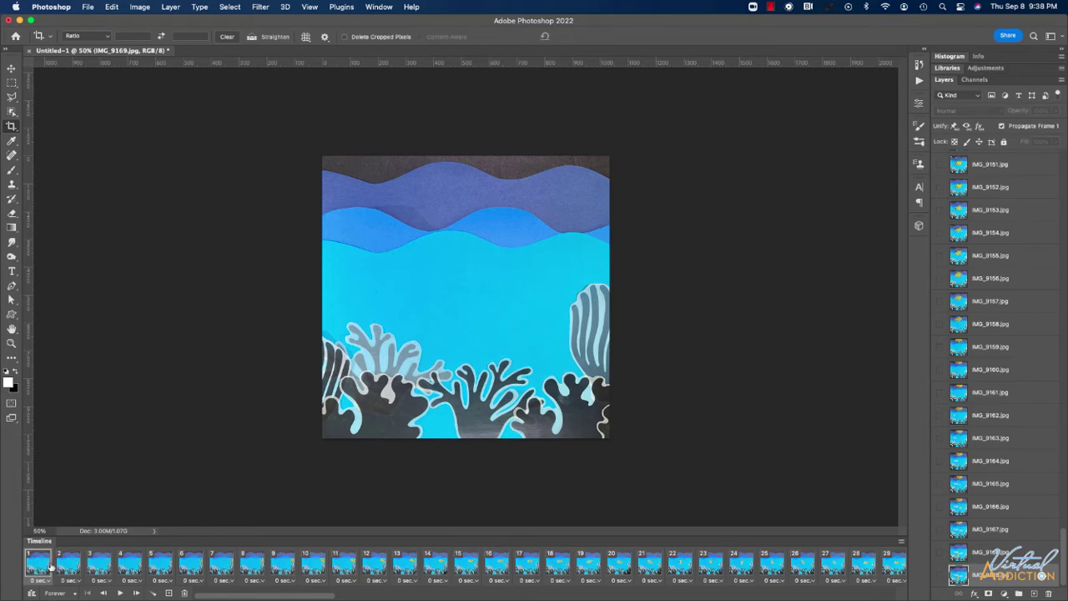
Delete two empty-background frames at the start, then check where the fish enters
{"action": "left_click", "coordinate": [184, 592]}
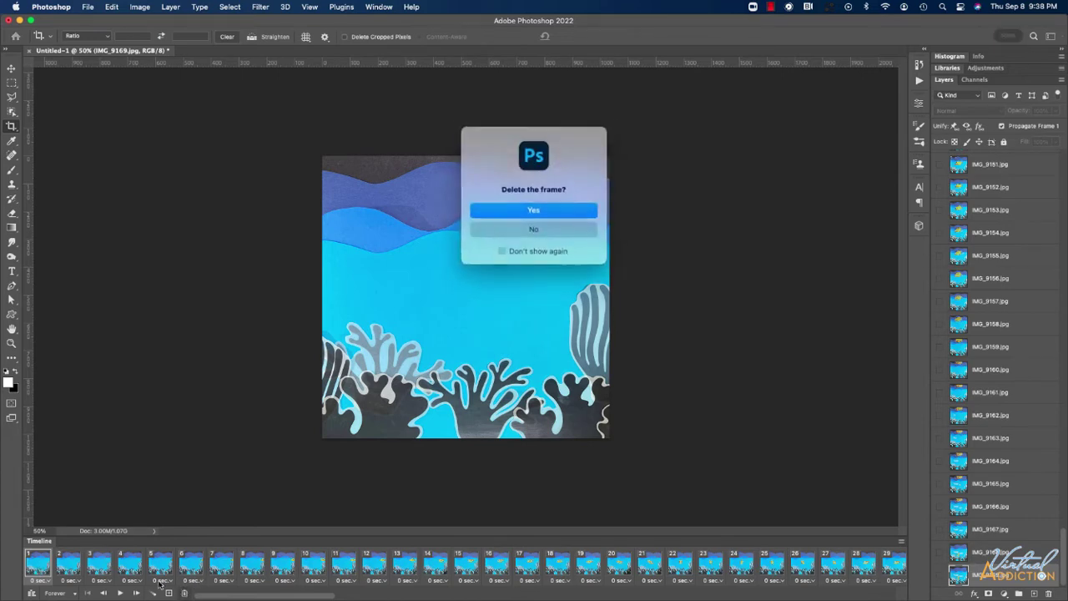
{"action": "left_click", "coordinate": [535, 212]}
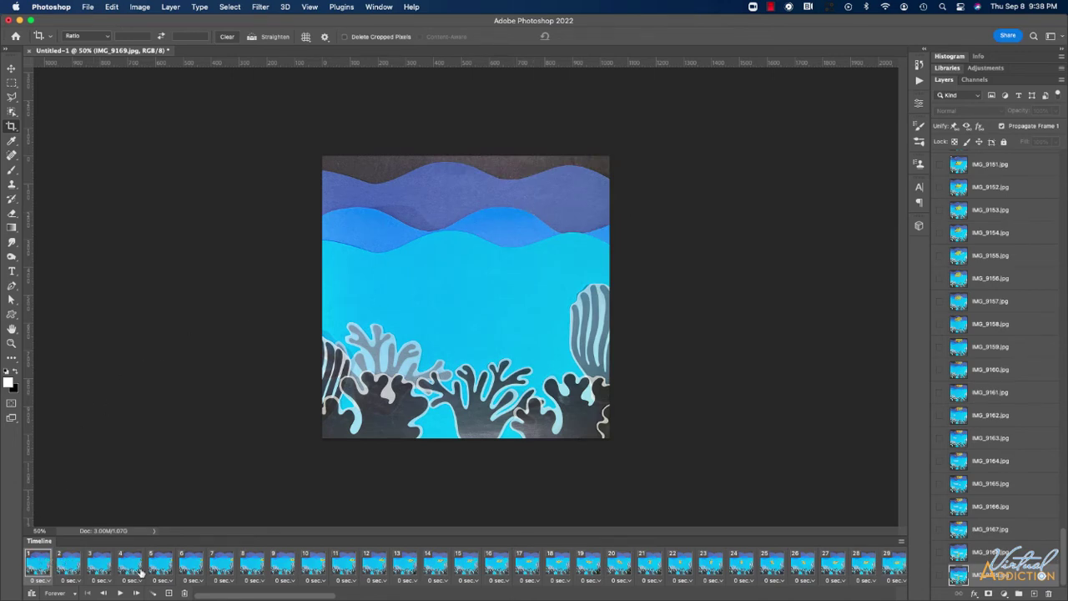
{"action": "left_click", "coordinate": [185, 592]}
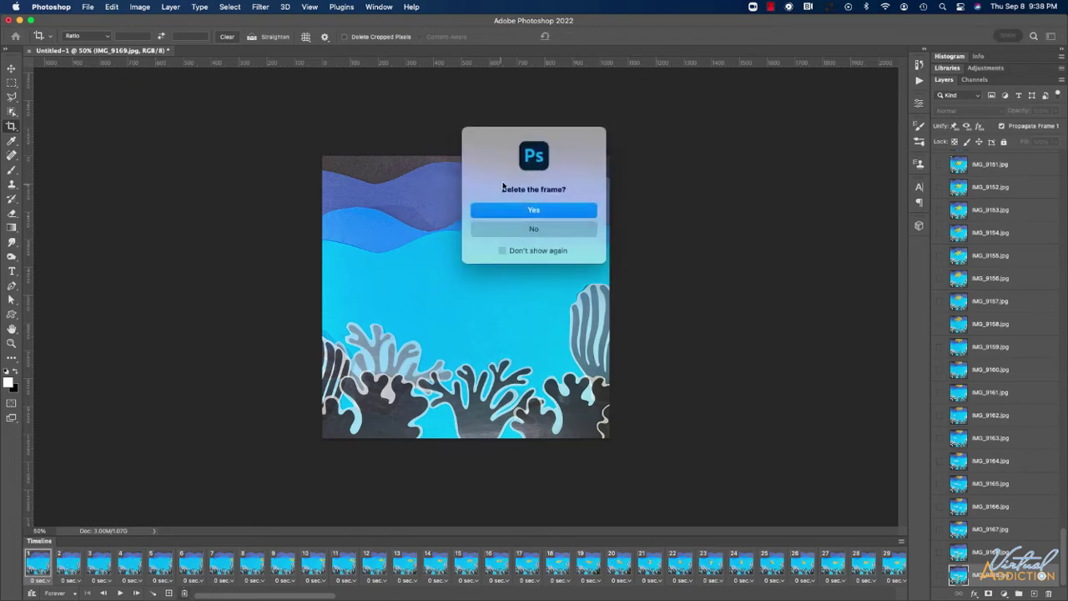
{"action": "left_click", "coordinate": [507, 213]}
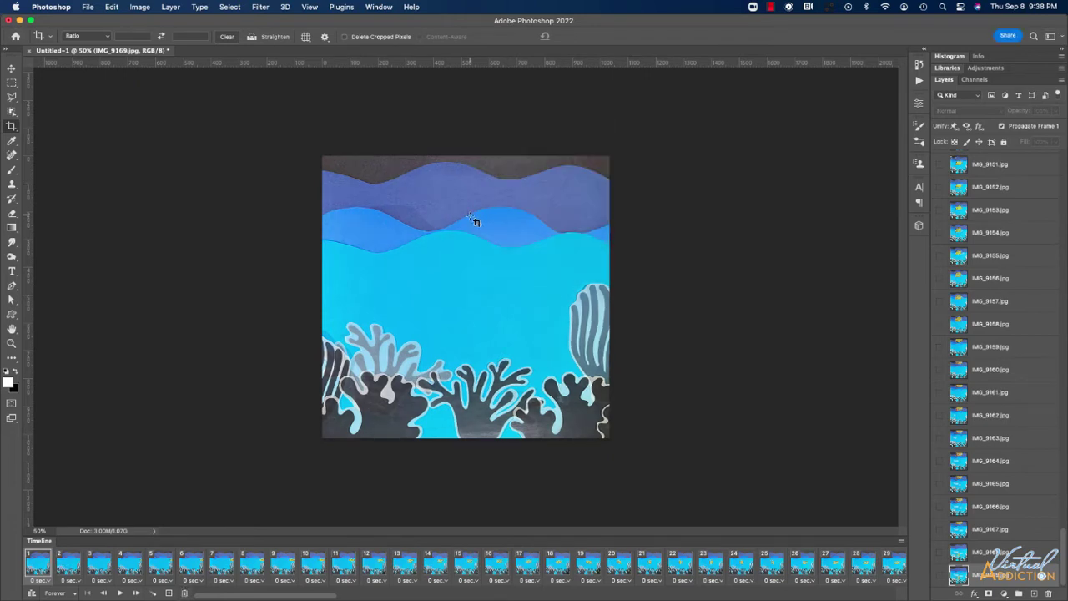
{"action": "left_click", "coordinate": [72, 565]}
{"action": "left_click", "coordinate": [99, 567]}
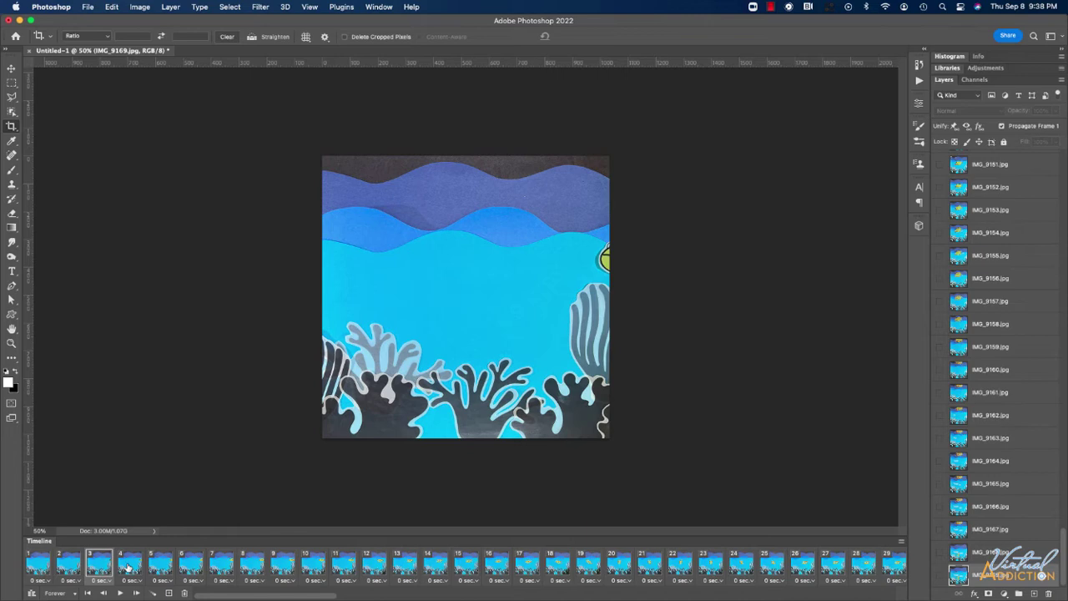
{"action": "left_click", "coordinate": [130, 568]}
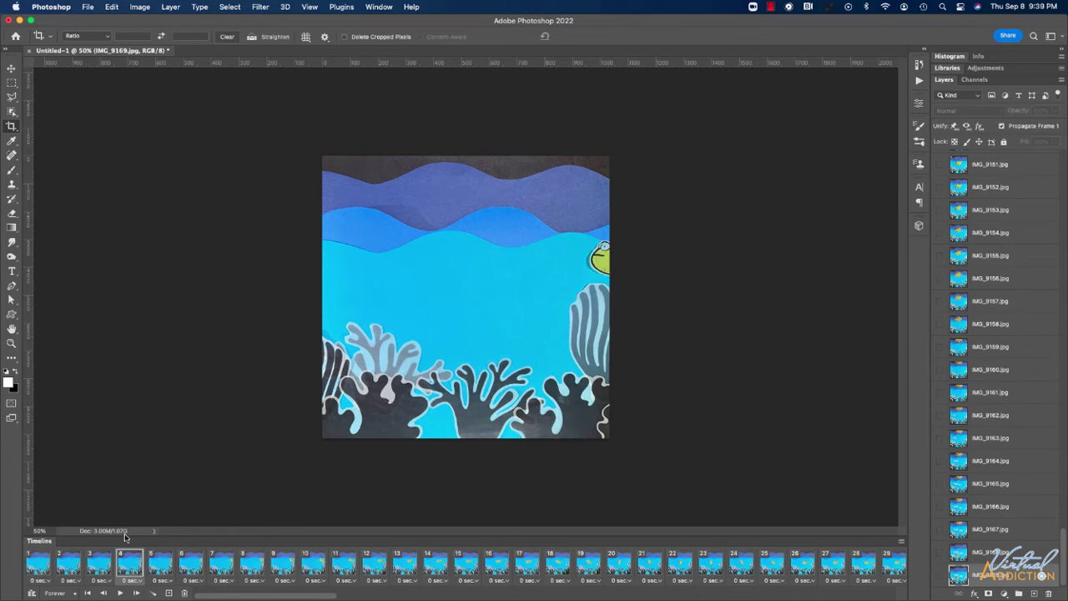
Preview the animation and delete frame 72, which shows the hand over the jellyfish
{"action": "left_click", "coordinate": [120, 593]}
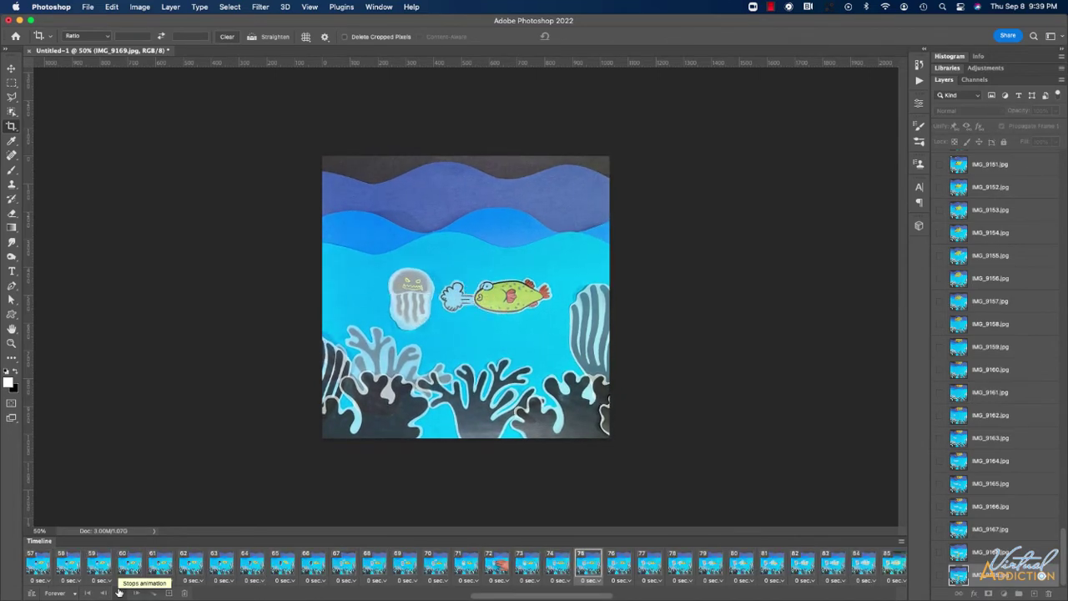
{"action": "left_click", "coordinate": [118, 591]}
{"action": "left_click", "coordinate": [491, 564]}
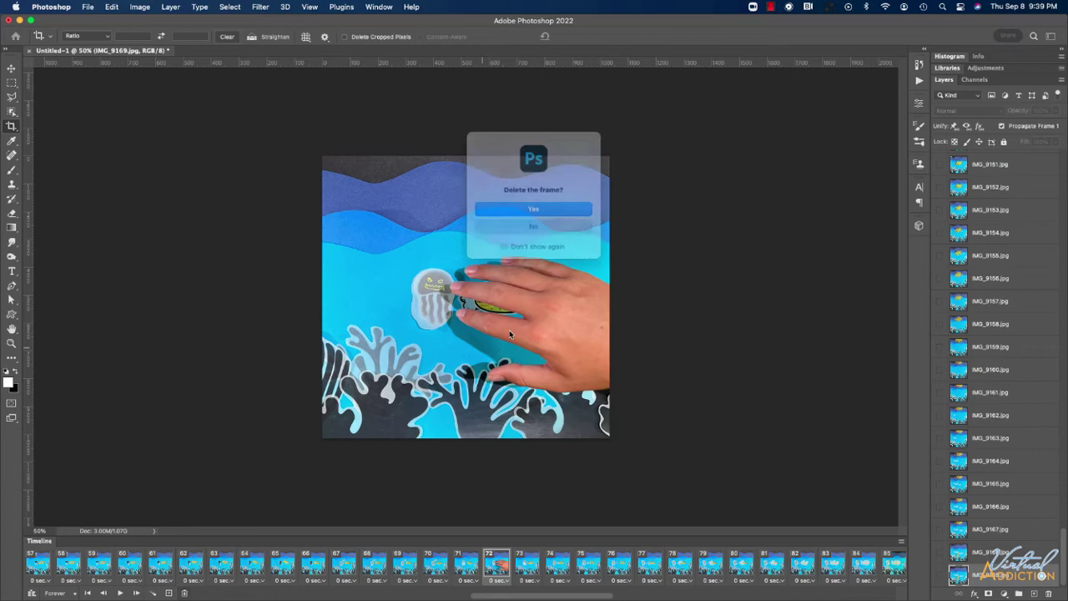
{"action": "left_click", "coordinate": [552, 210]}
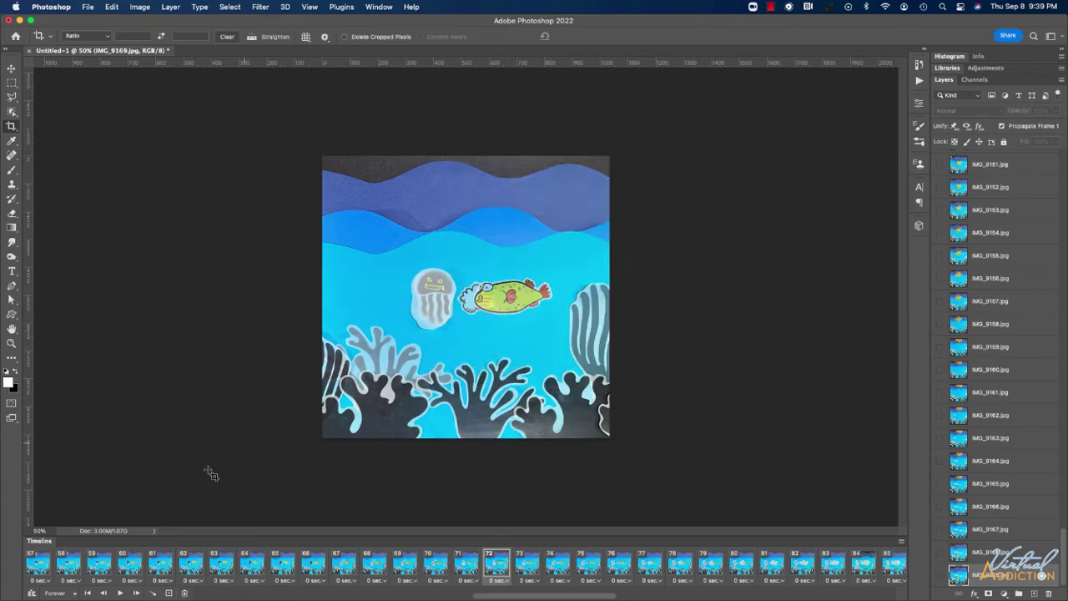
Replay the animation and step through the frames around frame 84 to check the cut
{"action": "left_click", "coordinate": [119, 592]}
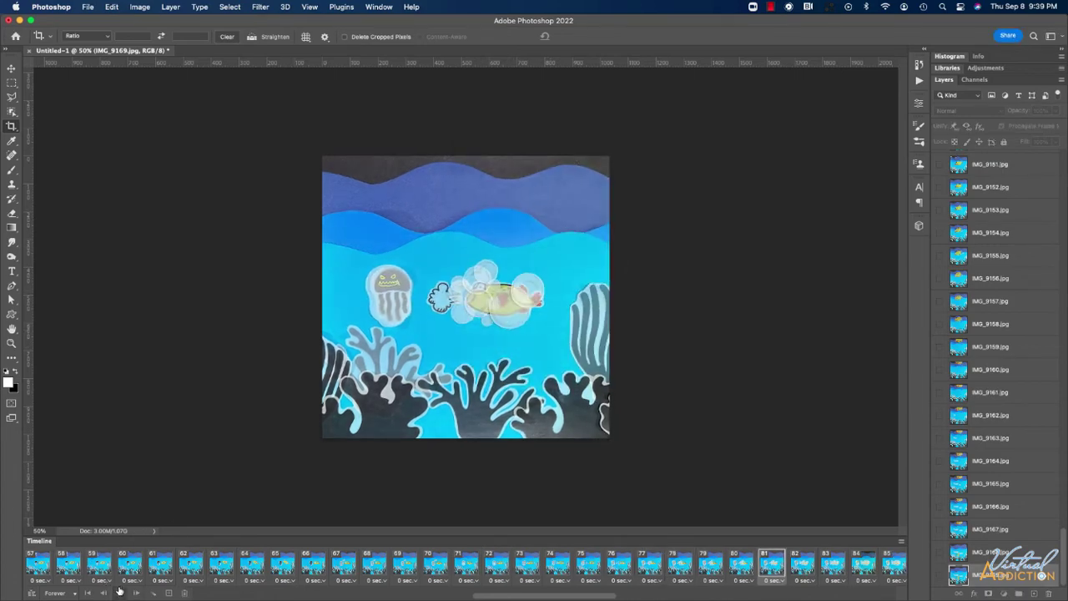
{"action": "left_click", "coordinate": [119, 592]}
{"action": "left_click", "coordinate": [498, 563]}
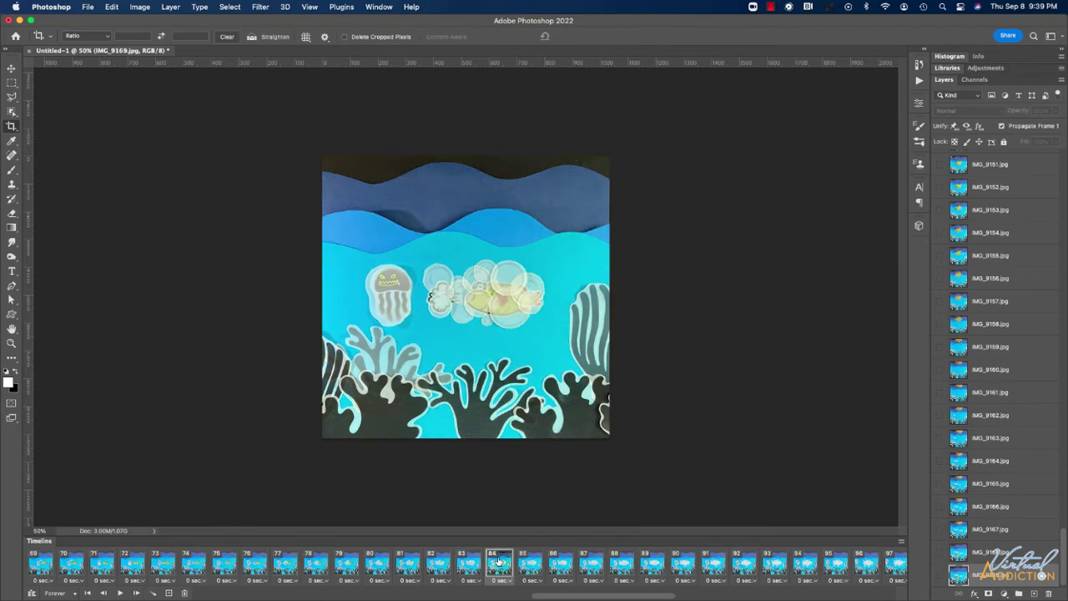
{"action": "left_click", "coordinate": [531, 563]}
{"action": "left_click", "coordinate": [500, 564]}
{"action": "key", "text": "space"}
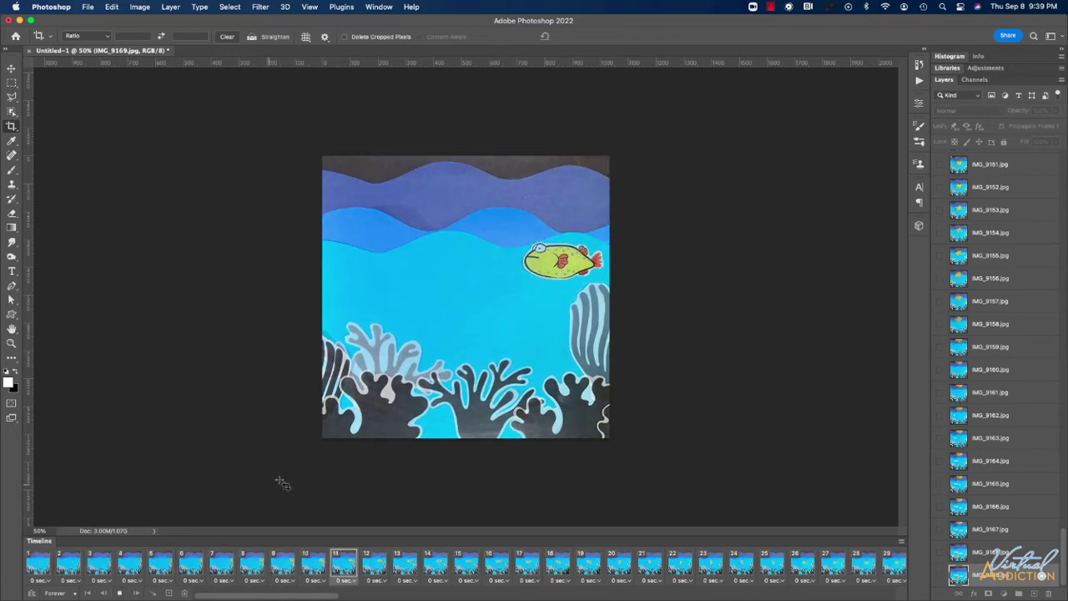
Stop playback, select frames 1 through 140, and set their delay to 0.1 seconds
{"action": "left_click", "coordinate": [118, 592]}
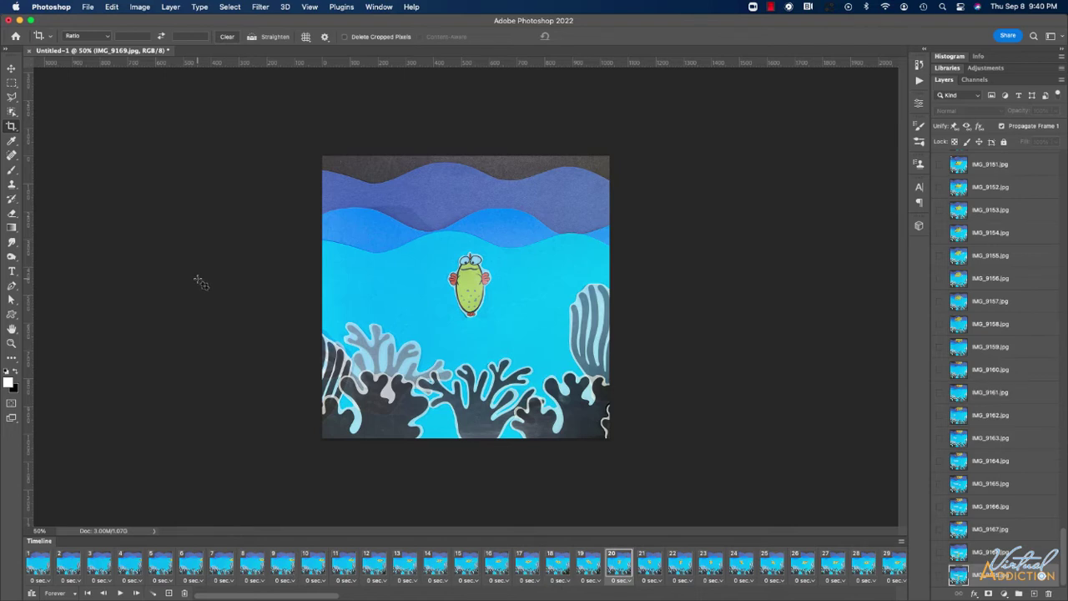
{"action": "left_click", "coordinate": [41, 570]}
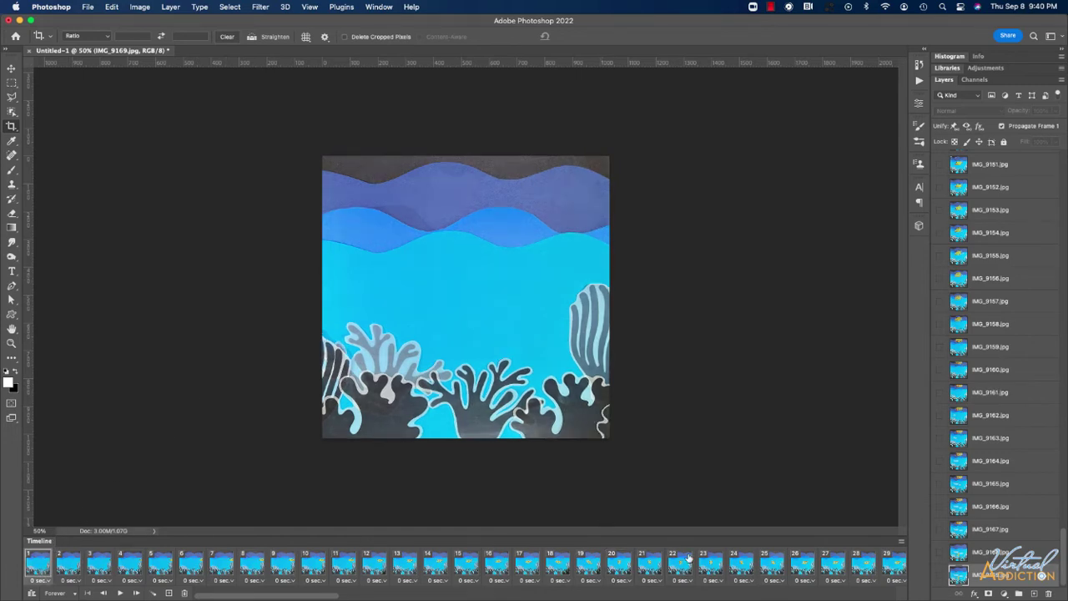
{"action": "scroll", "coordinate": [751, 567], "scroll_direction": "right", "scroll_amount": 15}
{"action": "left_click", "coordinate": [838, 581]}
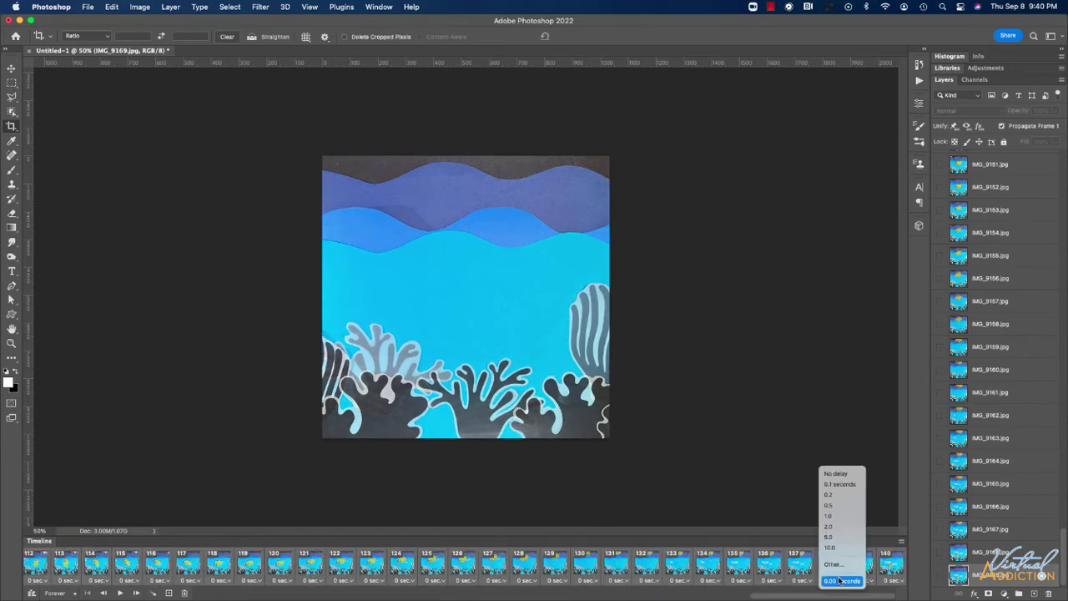
{"action": "left_click", "coordinate": [840, 483]}
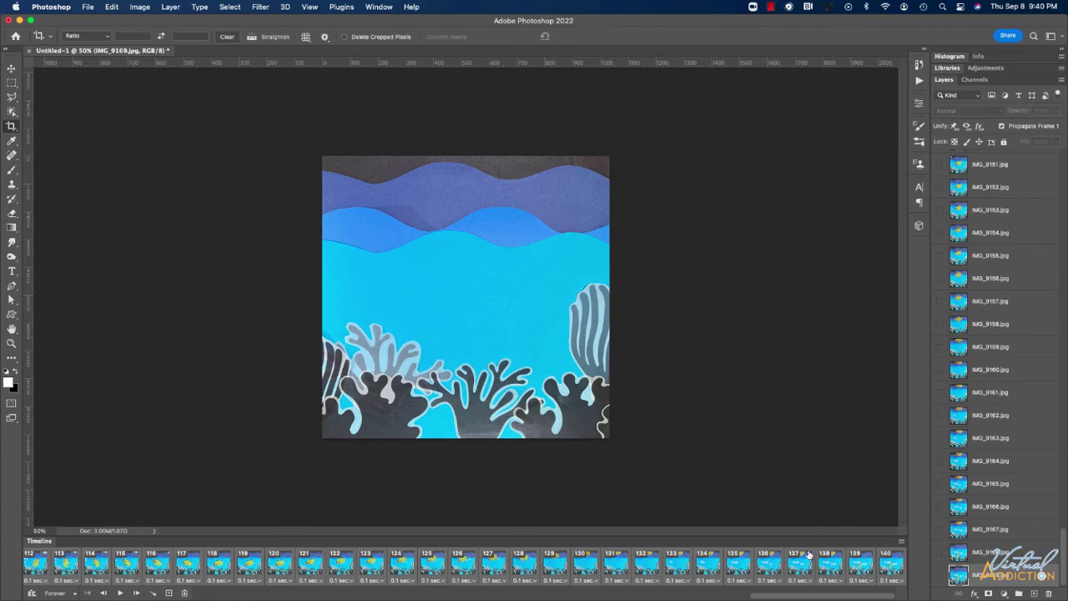
Set a custom 0.08-second delay on every frame through the Other... option
{"action": "left_click", "coordinate": [809, 582]}
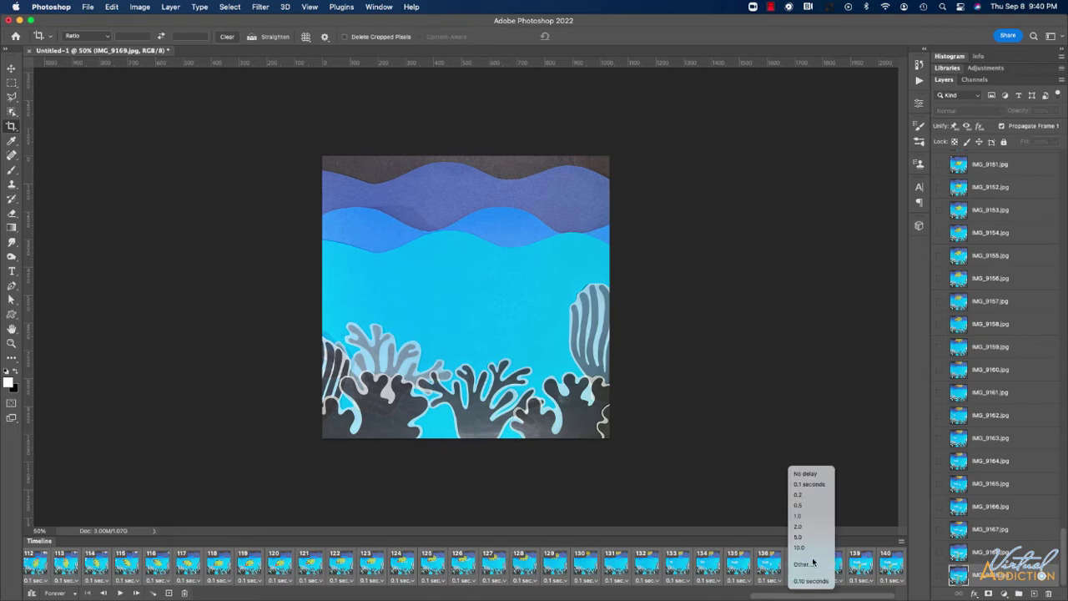
{"action": "left_click", "coordinate": [805, 564]}
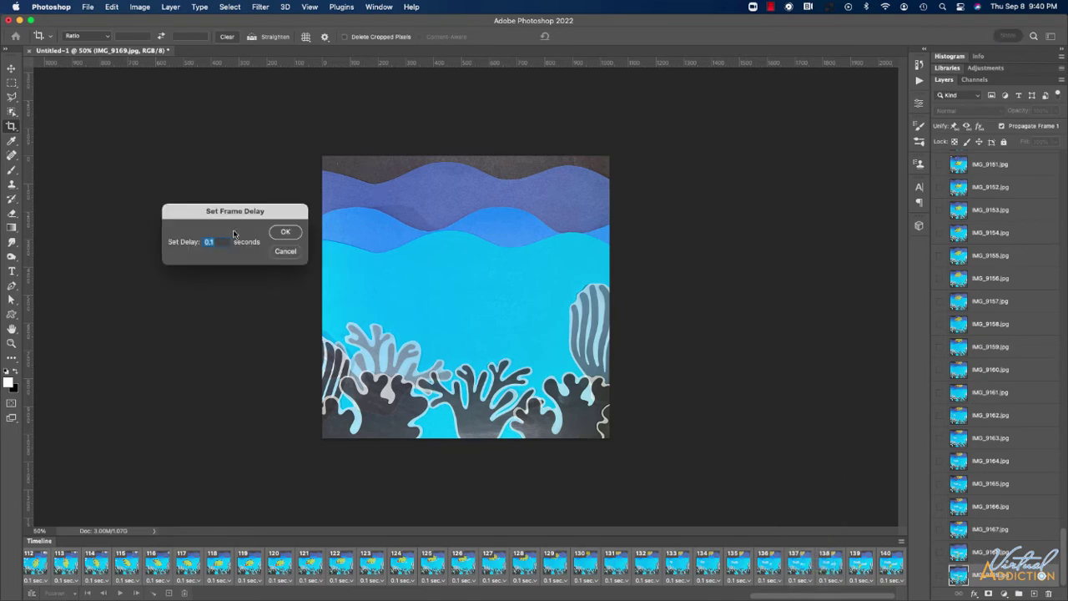
{"action": "key", "text": "BackSpace"}
{"action": "left_click", "coordinate": [284, 232]}
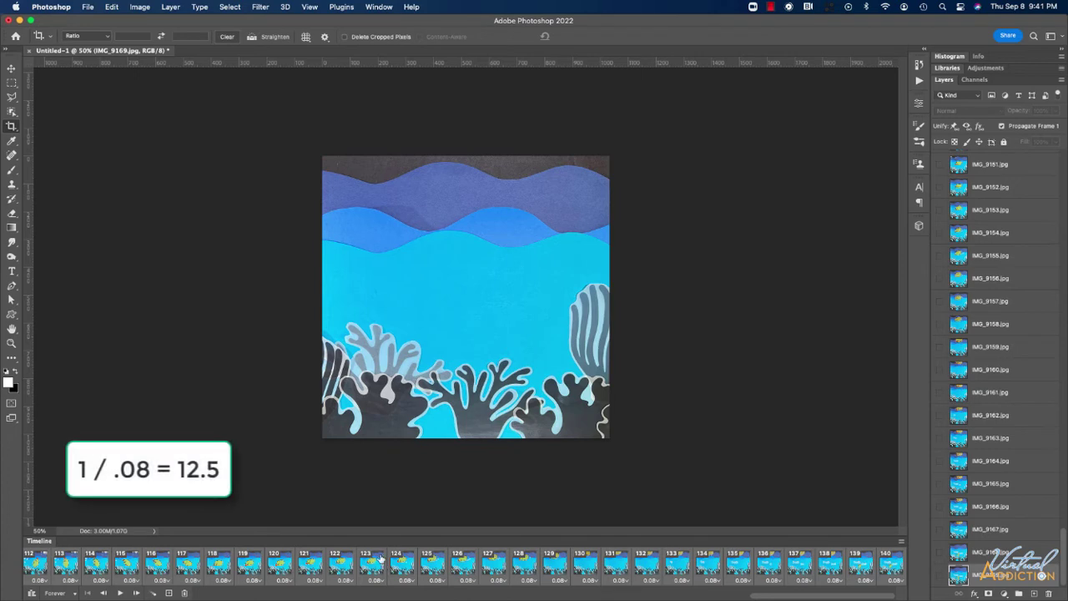
Play the animation to preview the faster 0.08-second timing
{"action": "key", "text": "space"}
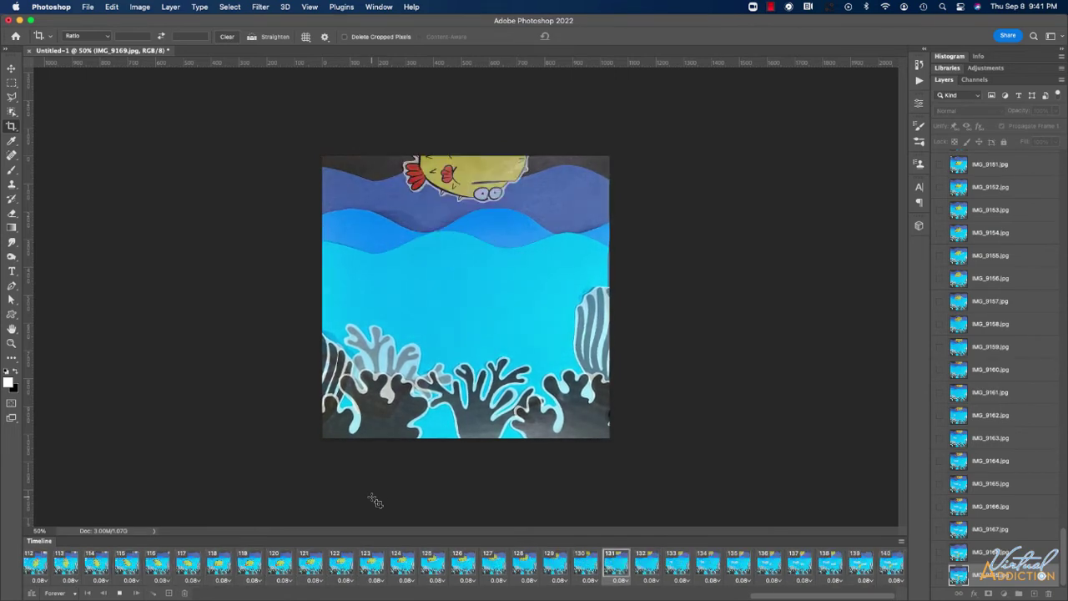
{"action": "key", "text": "space"}
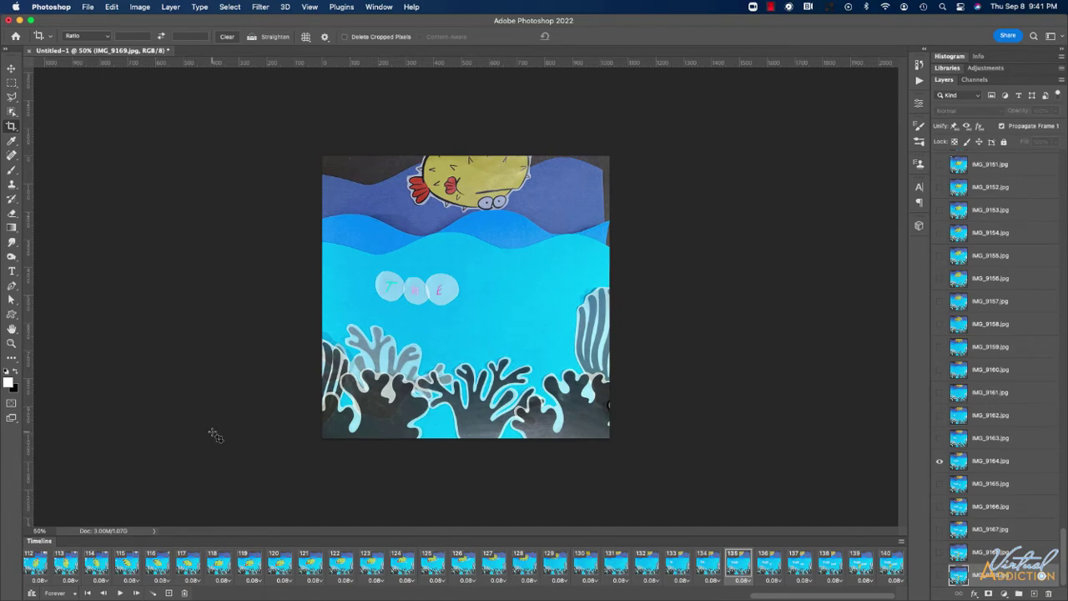
{"action": "key", "text": "space"}
{"action": "key", "text": "space"}
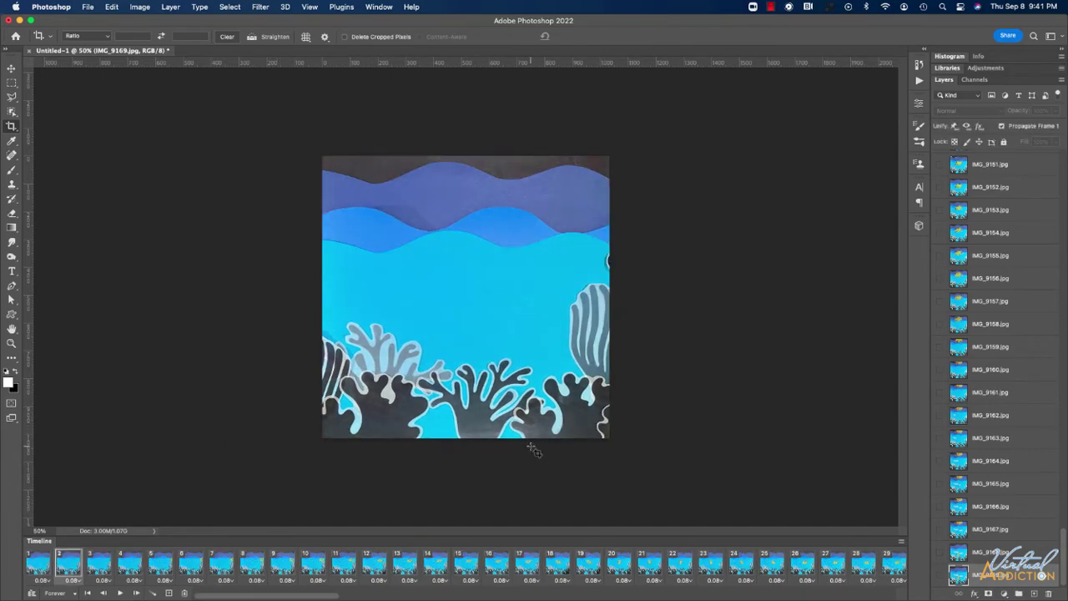
{"action": "scroll", "coordinate": [837, 568], "scroll_direction": "right", "scroll_amount": 15}
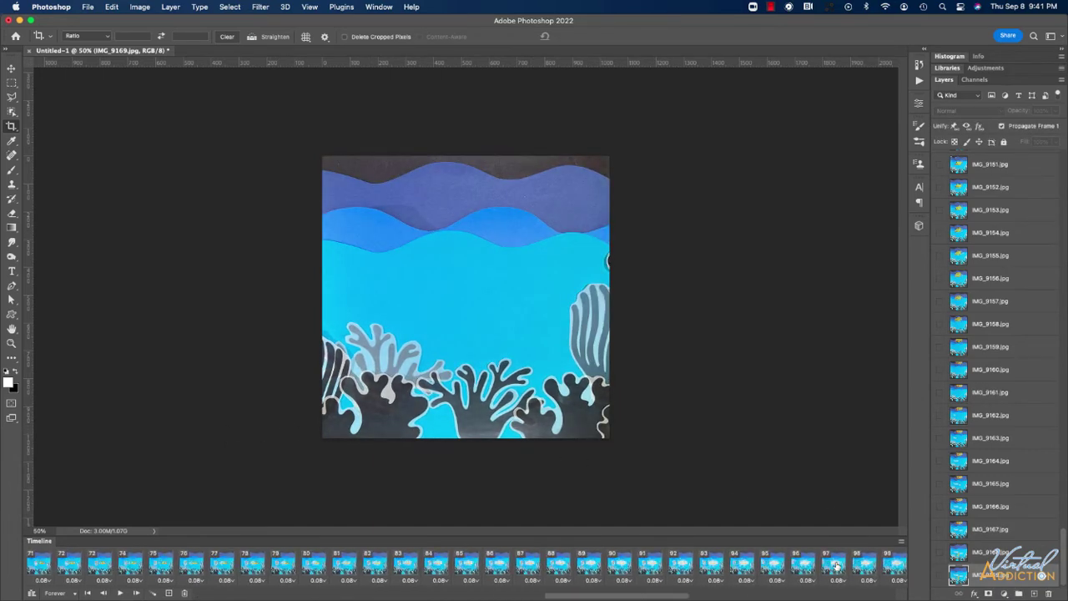
Give the last frame, 140 ('The end'), a 5-second delay
{"action": "left_click", "coordinate": [891, 567]}
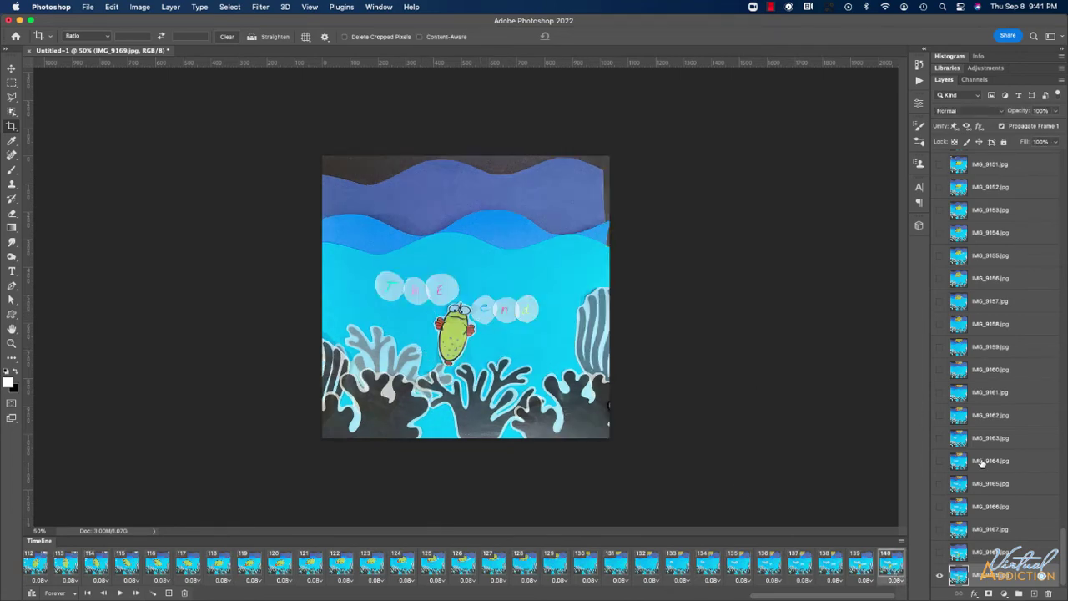
{"action": "left_click", "coordinate": [896, 580]}
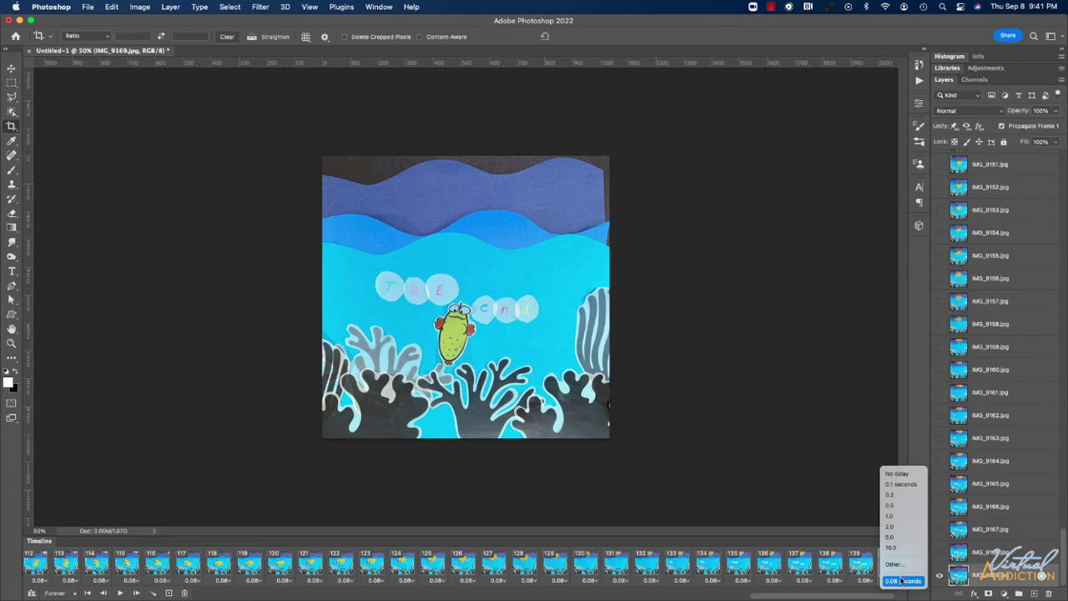
{"action": "left_click", "coordinate": [905, 537]}
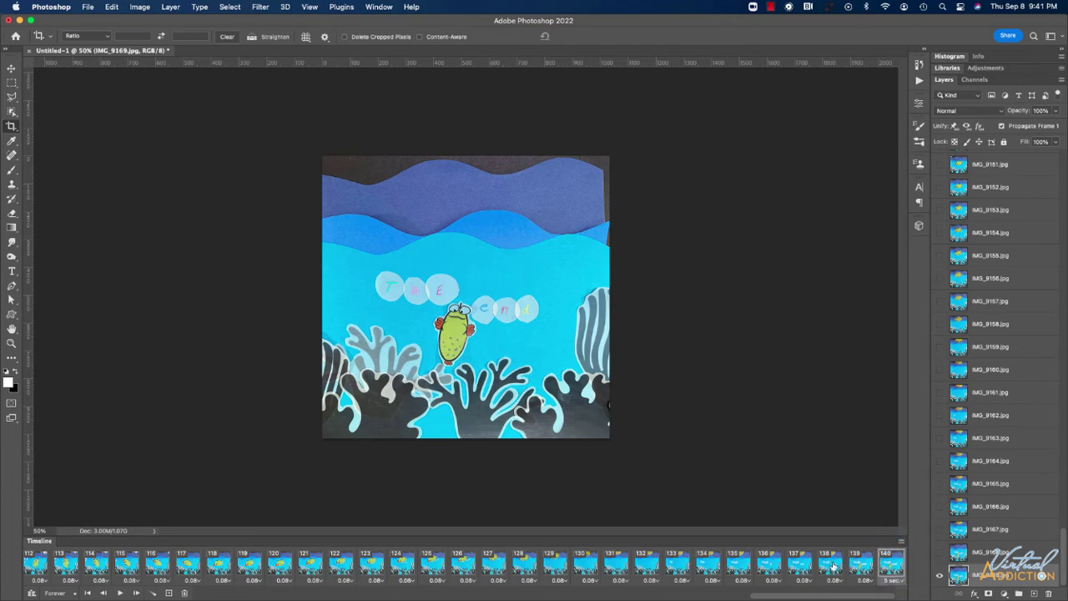
{"action": "left_click", "coordinate": [839, 567]}
{"action": "left_click", "coordinate": [890, 567], "text": "shift"}
{"action": "left_click", "coordinate": [889, 567]}
{"action": "key", "text": "super+equal"}
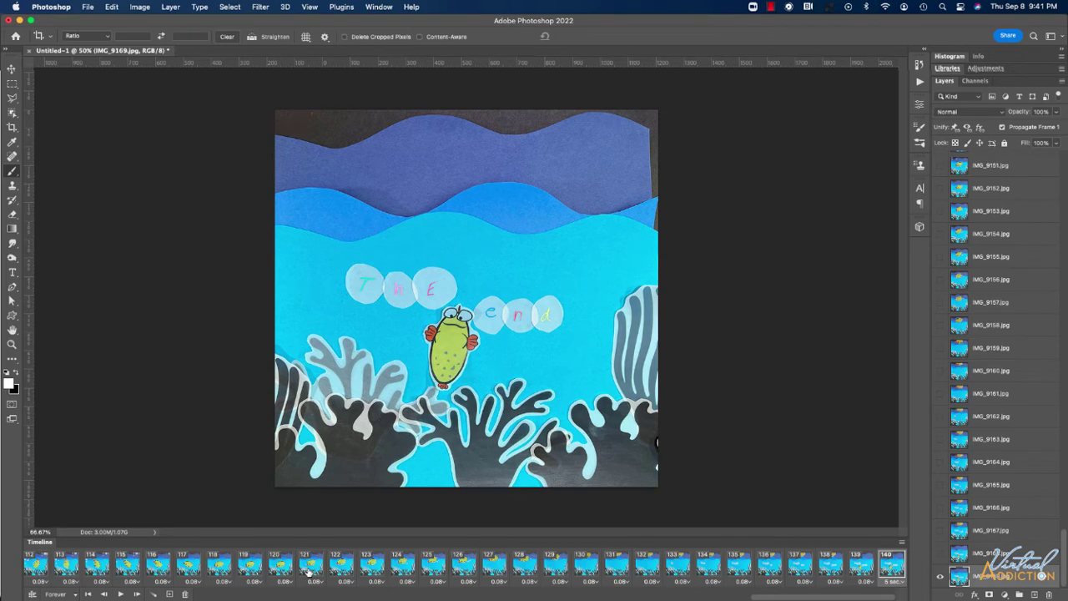
Set frame 52, with the bubble above the fish, to a 1.0-second delay and replay
{"action": "scroll", "coordinate": [308, 571], "scroll_direction": "left", "scroll_amount": 15}
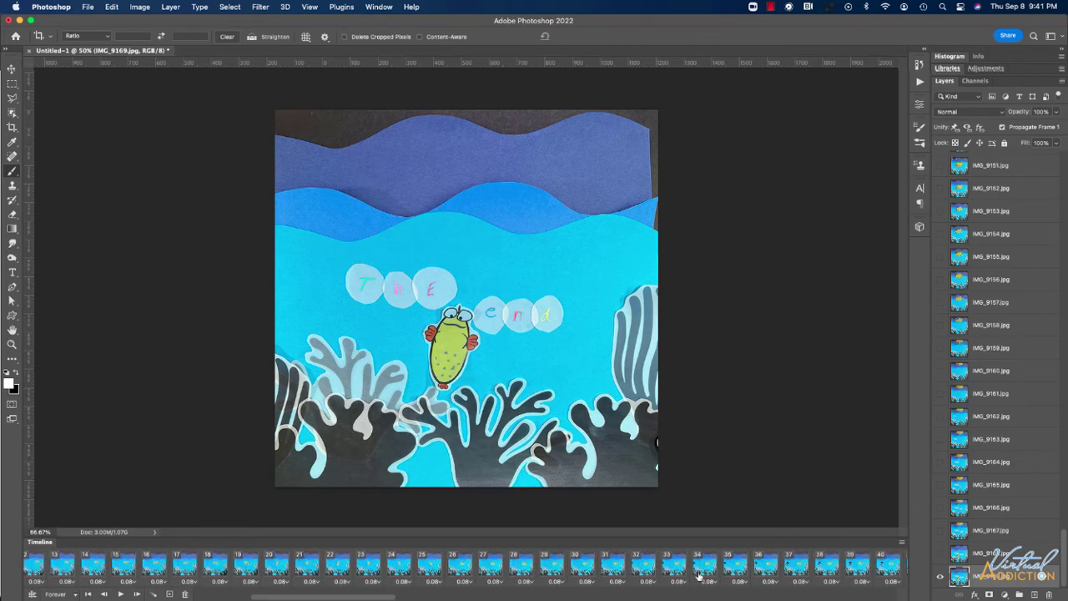
{"action": "left_click", "coordinate": [793, 569]}
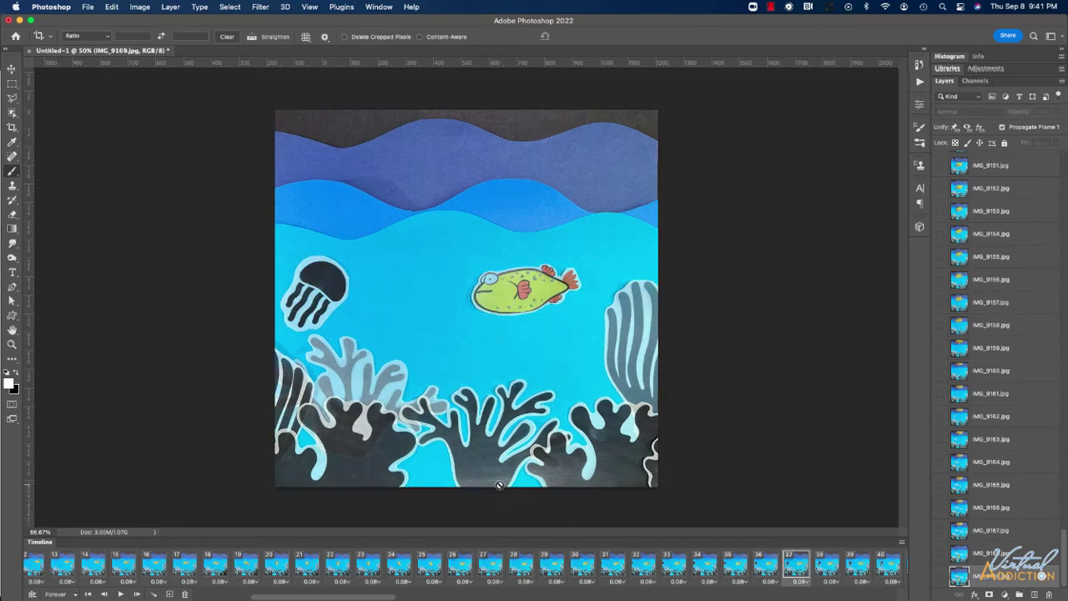
{"action": "key", "text": "space"}
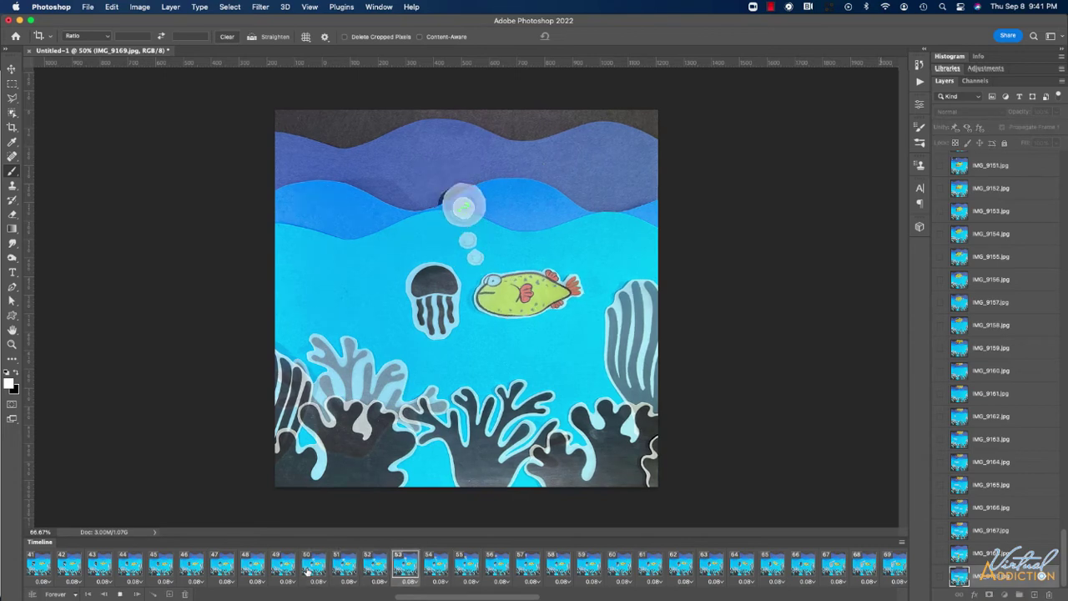
{"action": "left_click", "coordinate": [406, 568]}
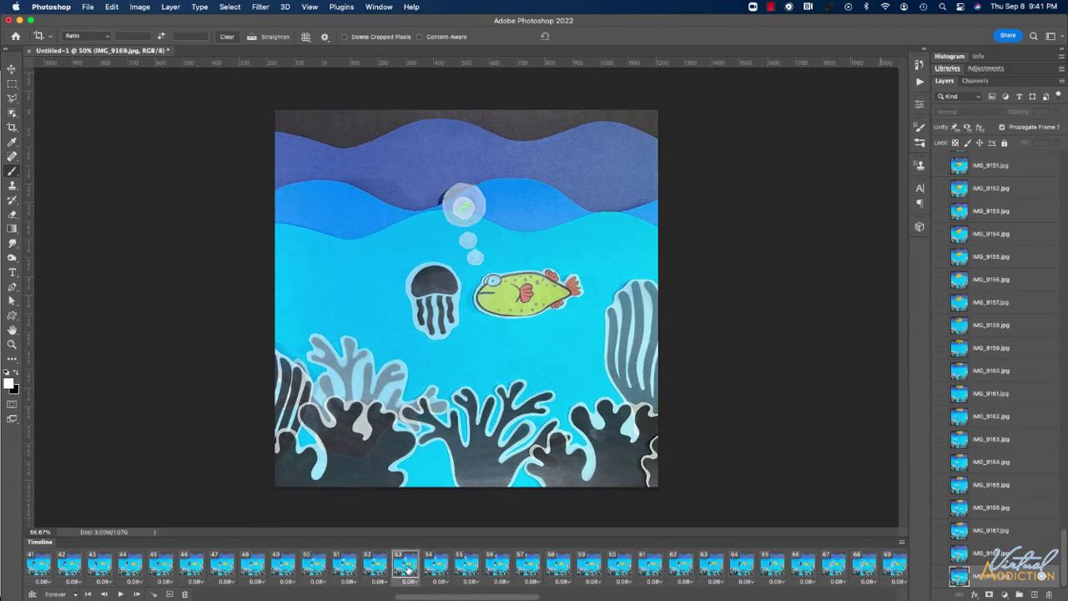
{"action": "left_click", "coordinate": [374, 564]}
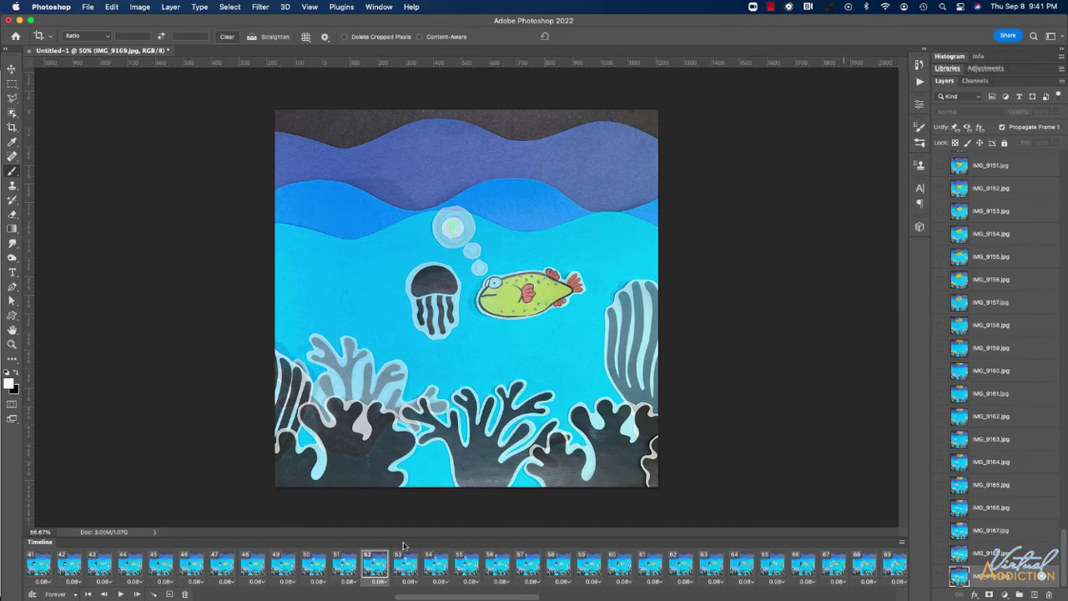
{"action": "left_click", "coordinate": [379, 582]}
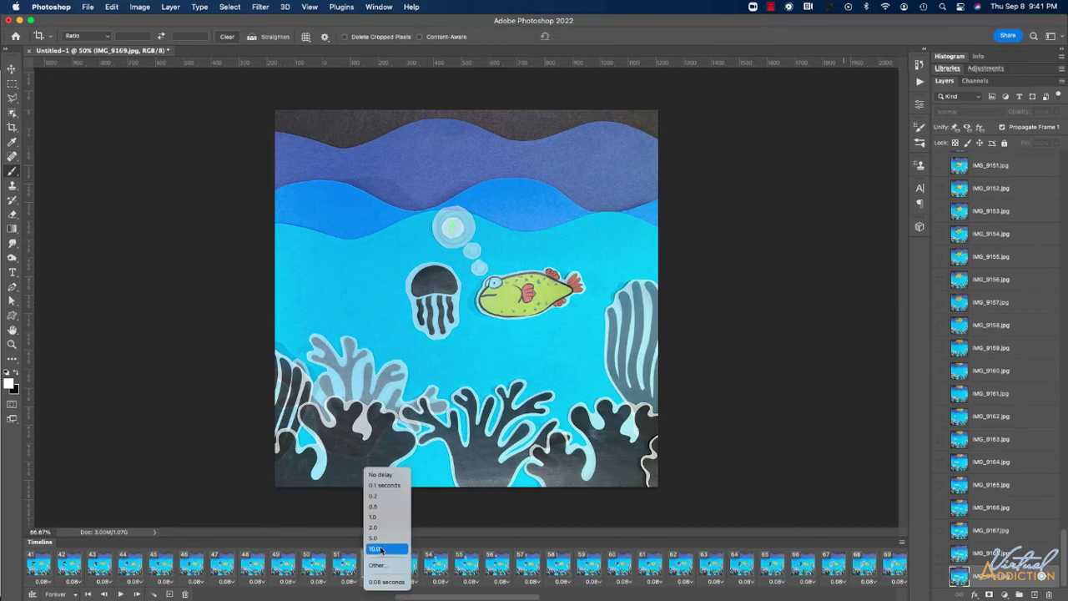
{"action": "left_click", "coordinate": [379, 518]}
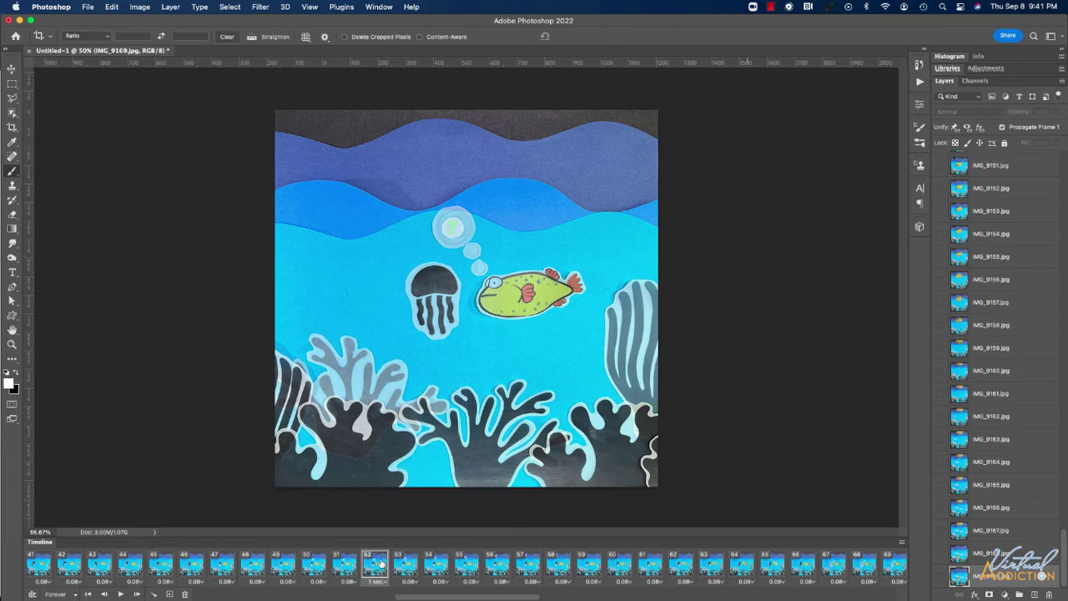
{"action": "key", "text": "space"}
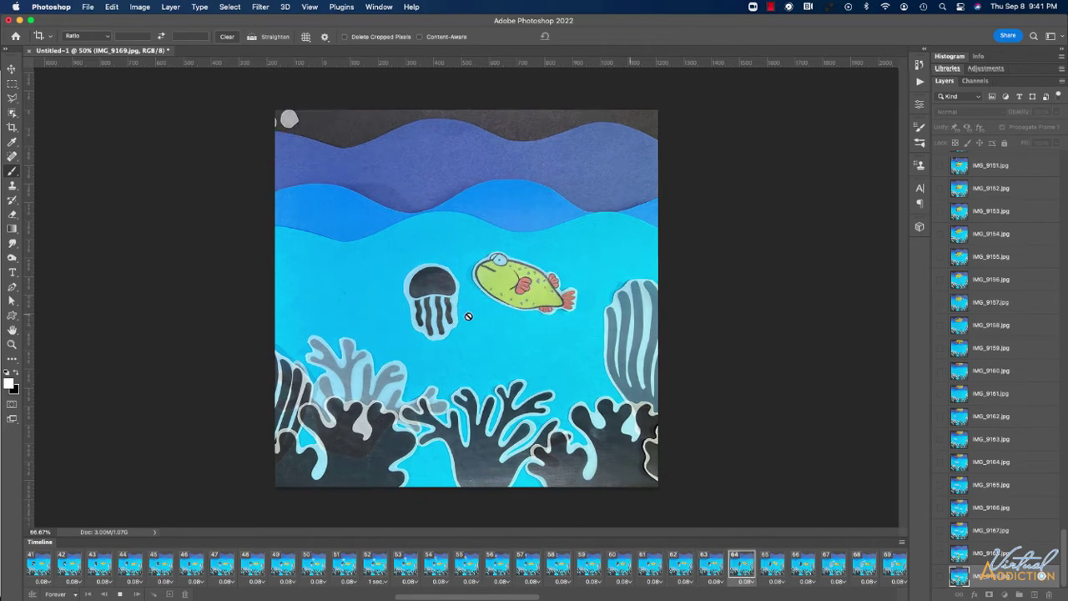
Set frame 70, the jellyfish's Boo! frame, to a 1.0-second delay, then return to frame 28
{"action": "key", "text": "space"}
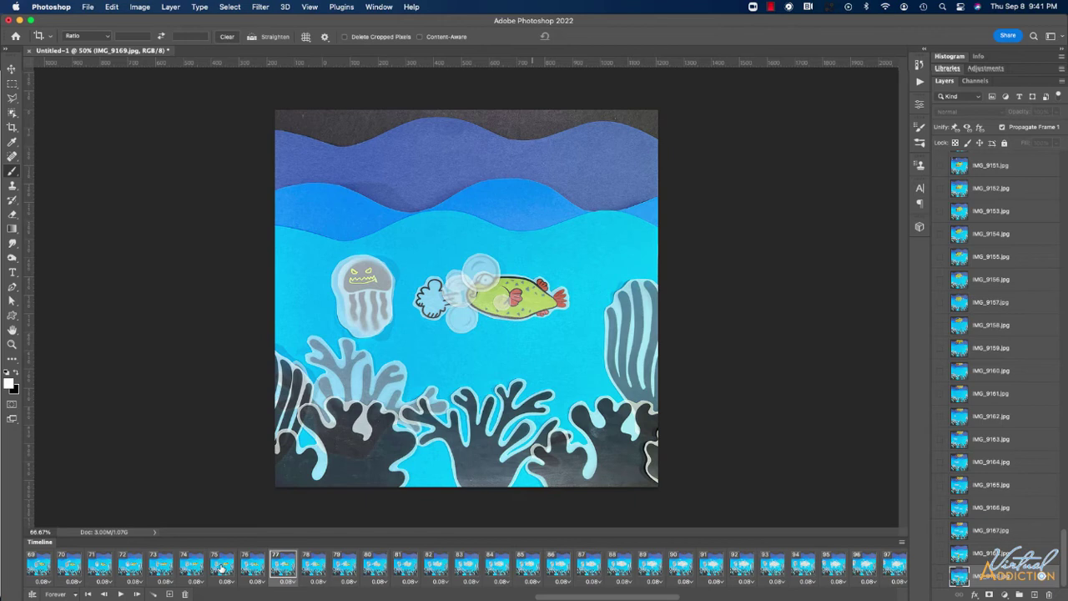
{"action": "left_click", "coordinate": [162, 566]}
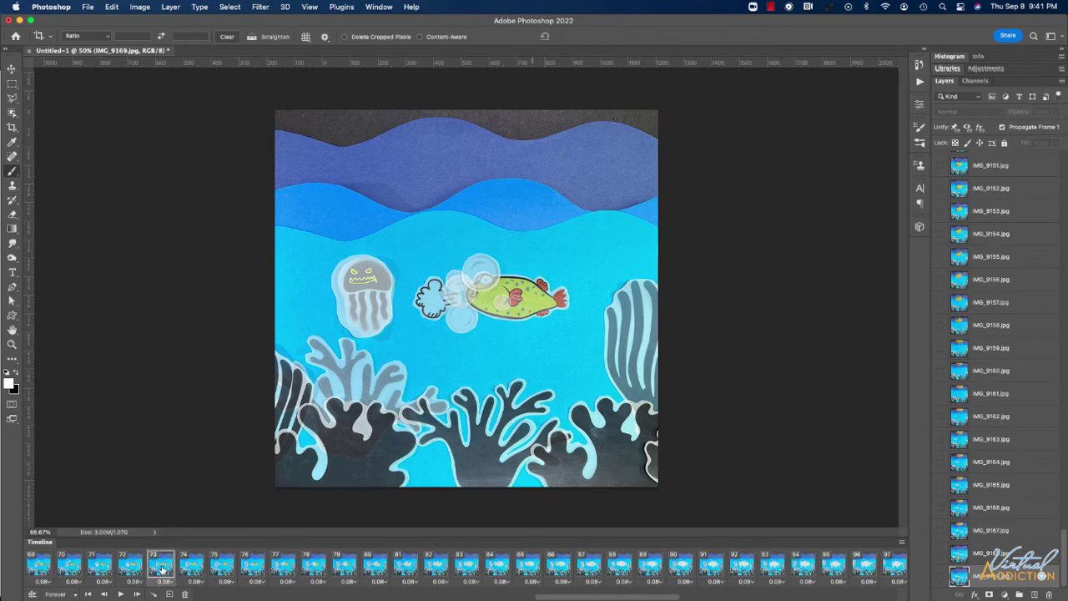
{"action": "left_click", "coordinate": [101, 568]}
{"action": "left_click", "coordinate": [73, 569]}
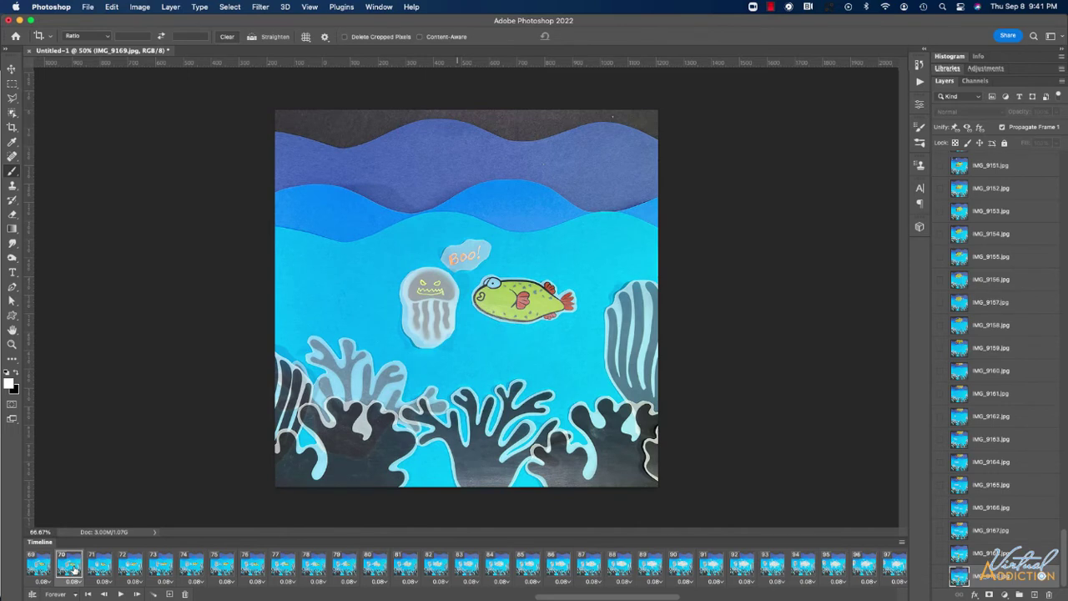
{"action": "left_click", "coordinate": [78, 581]}
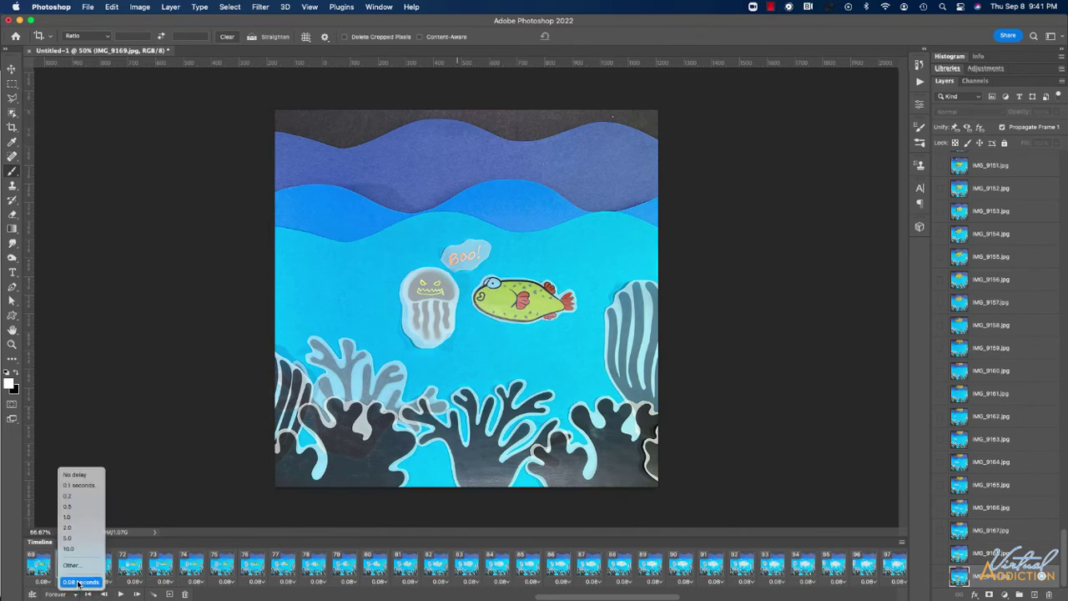
{"action": "left_click", "coordinate": [71, 516]}
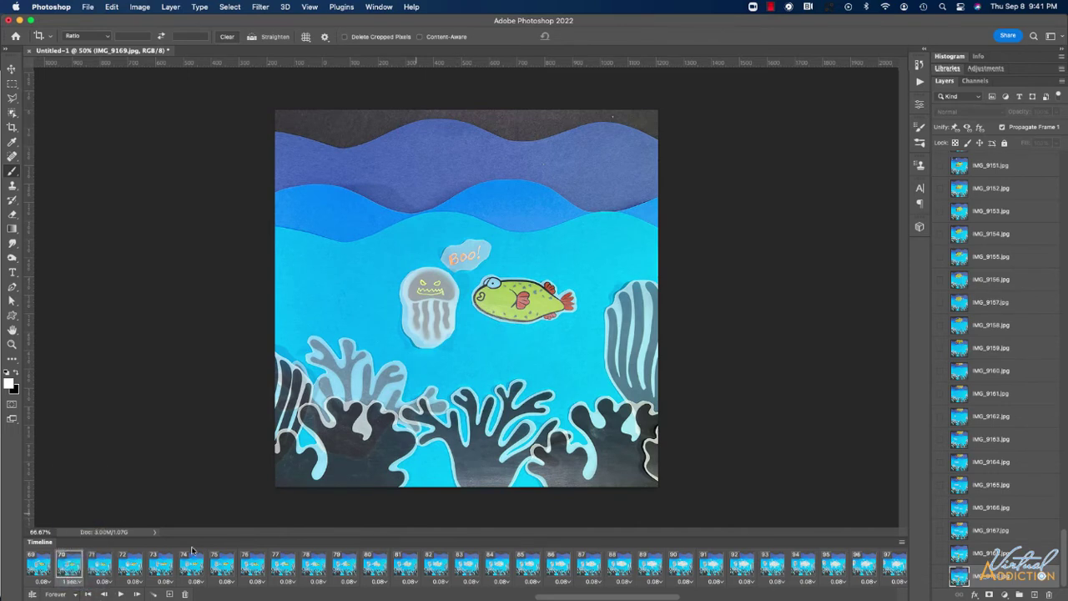
{"action": "scroll", "coordinate": [191, 571], "scroll_direction": "left", "scroll_amount": 15}
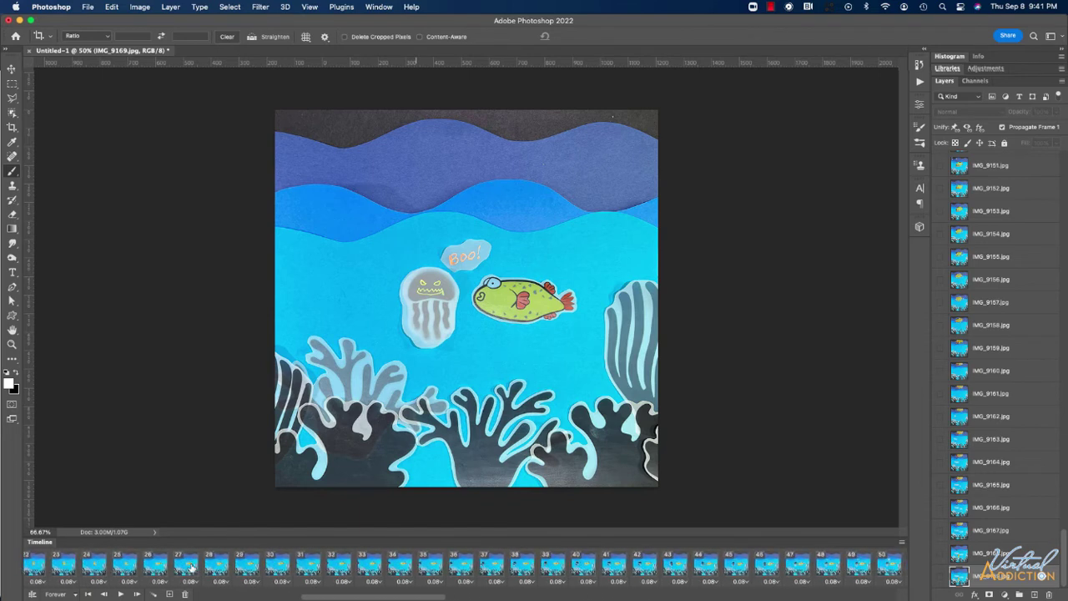
{"action": "left_click", "coordinate": [235, 566]}
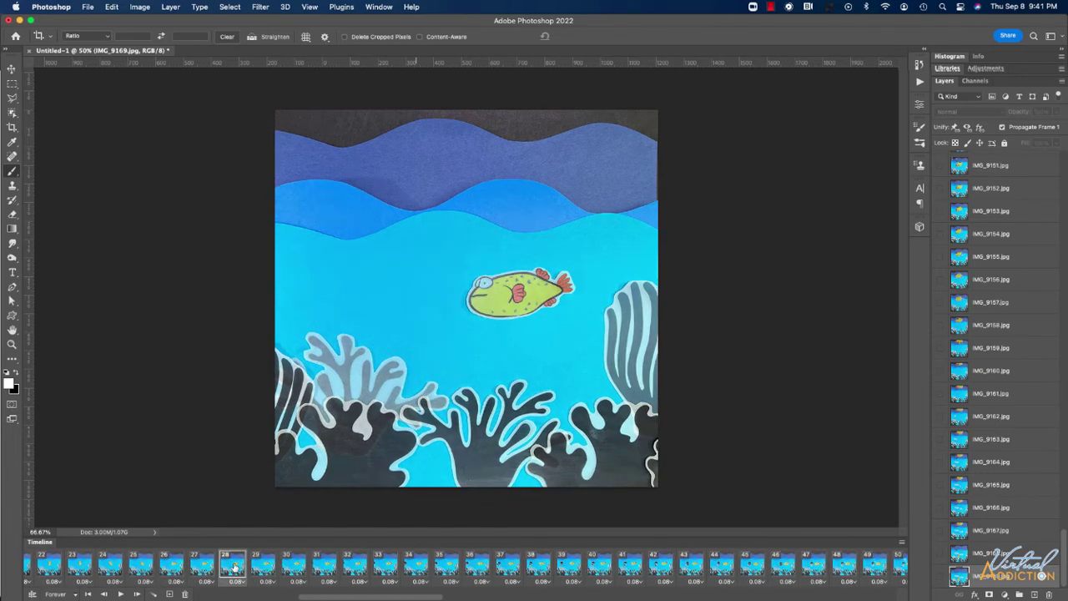
Play the animation from frame 28 through to the 5-second The End hold
{"action": "key", "text": "space"}
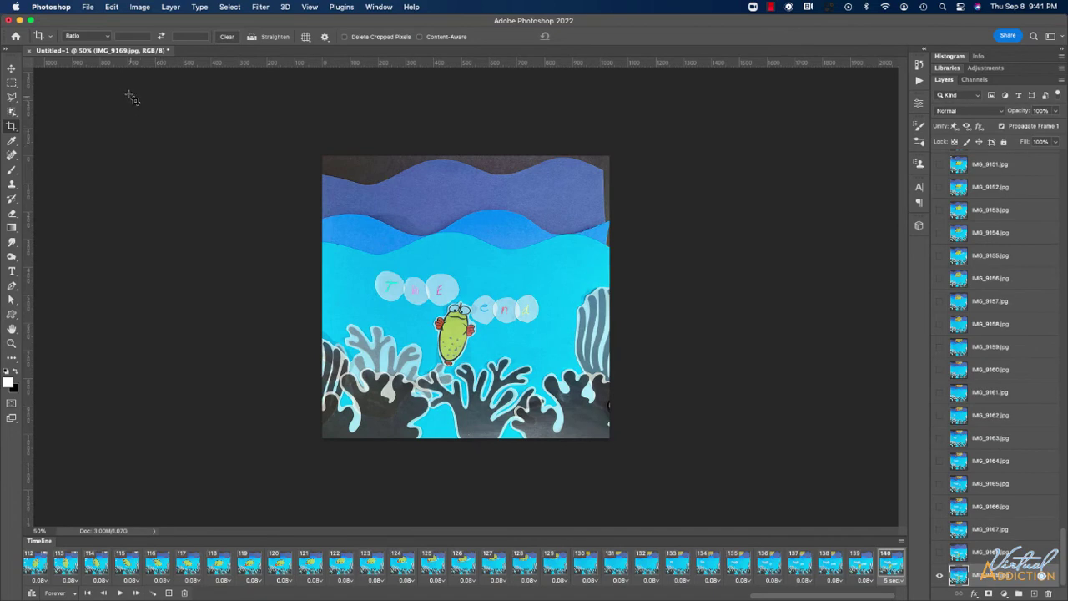
Save the animation as stopMotion1.psd in Photoshop format in the examples folder
{"action": "left_click", "coordinate": [88, 7]}
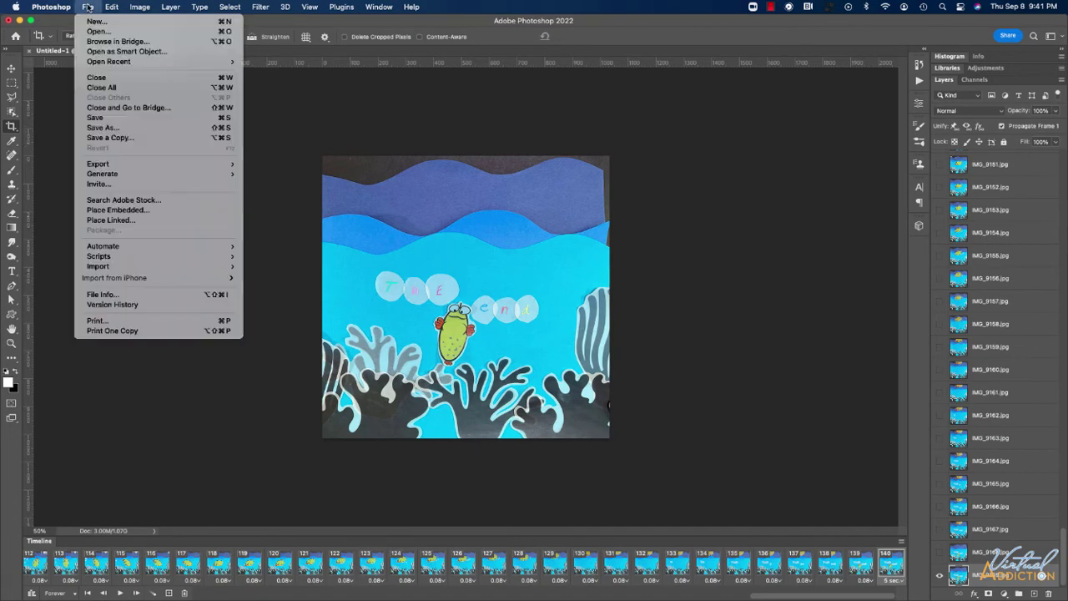
{"action": "left_click", "coordinate": [101, 126]}
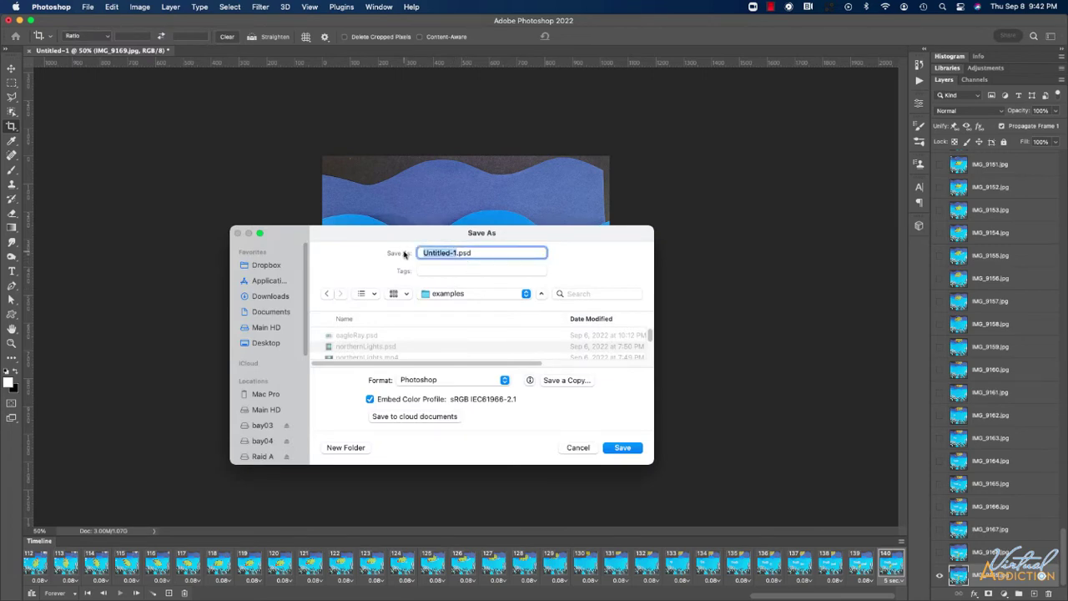
{"action": "type", "text": "stopMotion"}
{"action": "left_click", "coordinate": [624, 449]}
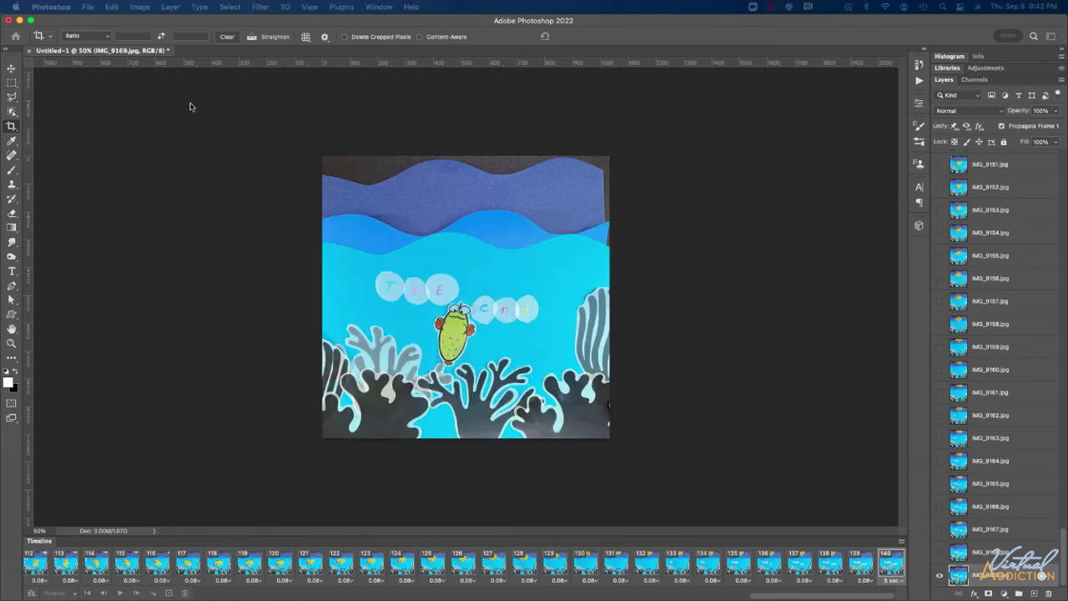
Open File > Export > Render Video for stopMotion1.mp4 (H.264, 1920 x 1080, 29.97 fps)
{"action": "left_click", "coordinate": [88, 7]}
{"action": "mouse_move", "coordinate": [128, 165]}
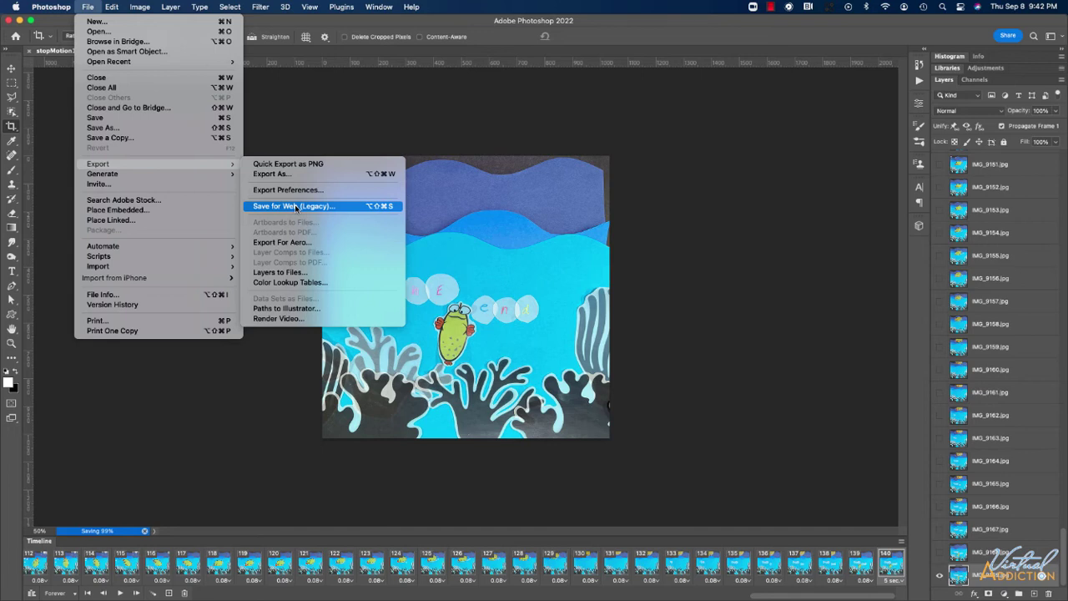
{"action": "left_click", "coordinate": [288, 320]}
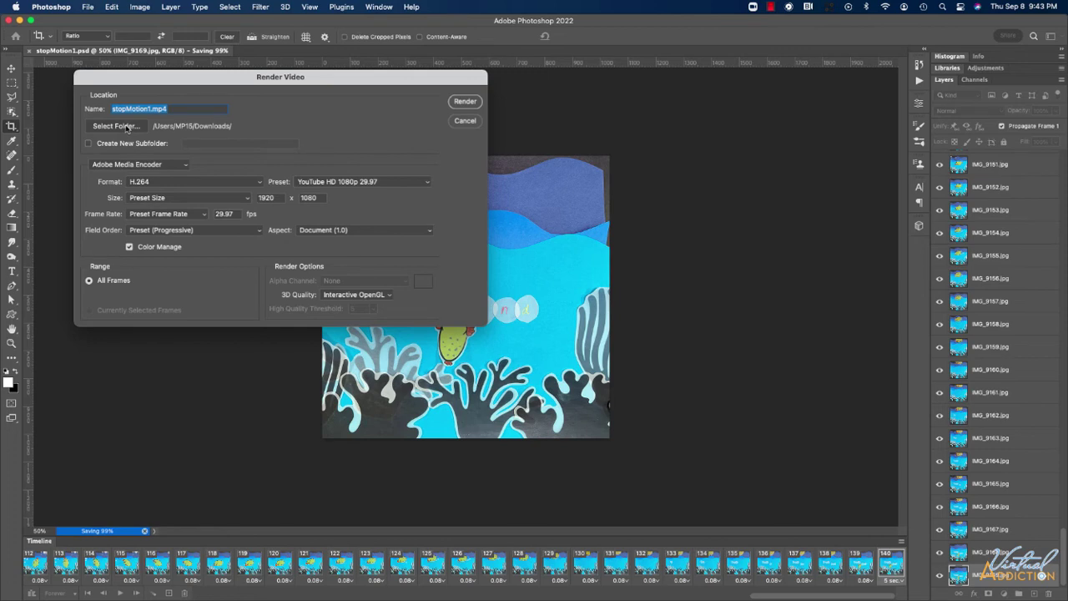
Set the render destination to the examples folder and choose the High Quality preset
{"action": "left_click", "coordinate": [117, 126]}
{"action": "key", "text": "Return"}
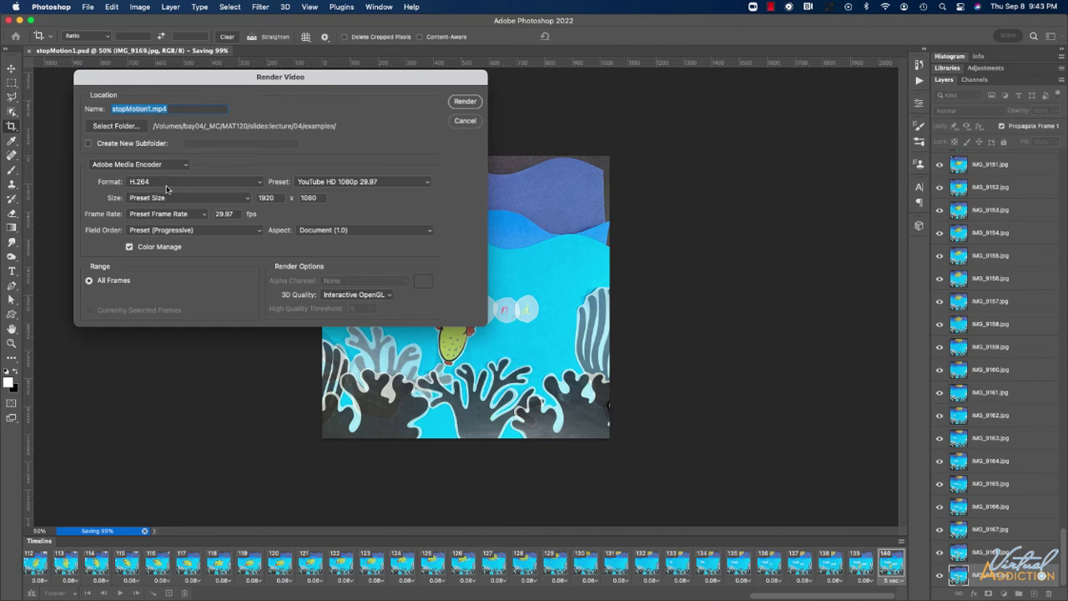
{"action": "left_click", "coordinate": [398, 182]}
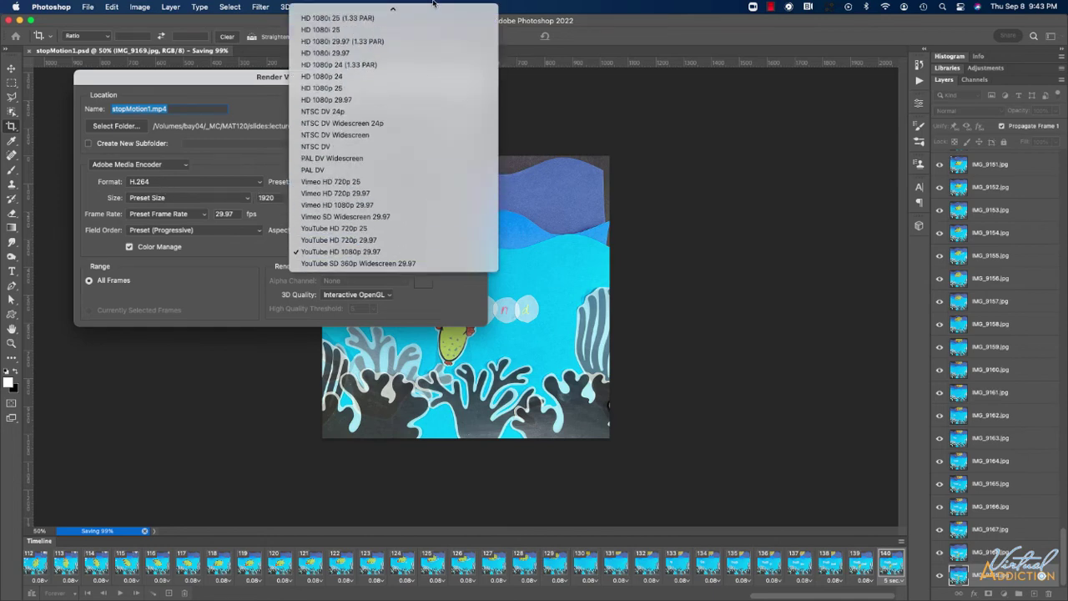
{"action": "mouse_move", "coordinate": [434, 3]}
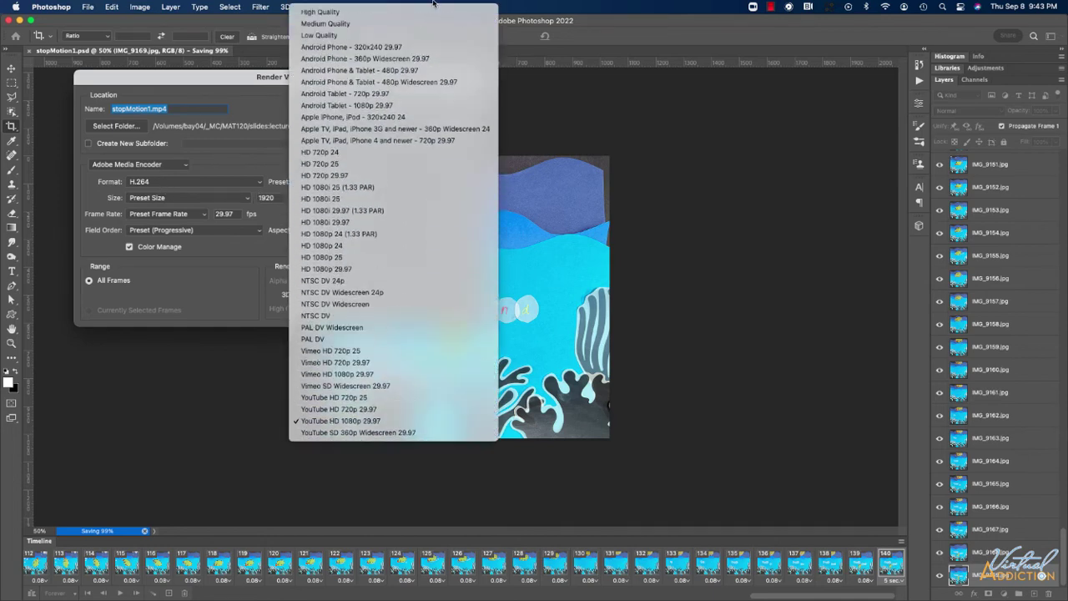
{"action": "left_click", "coordinate": [369, 13]}
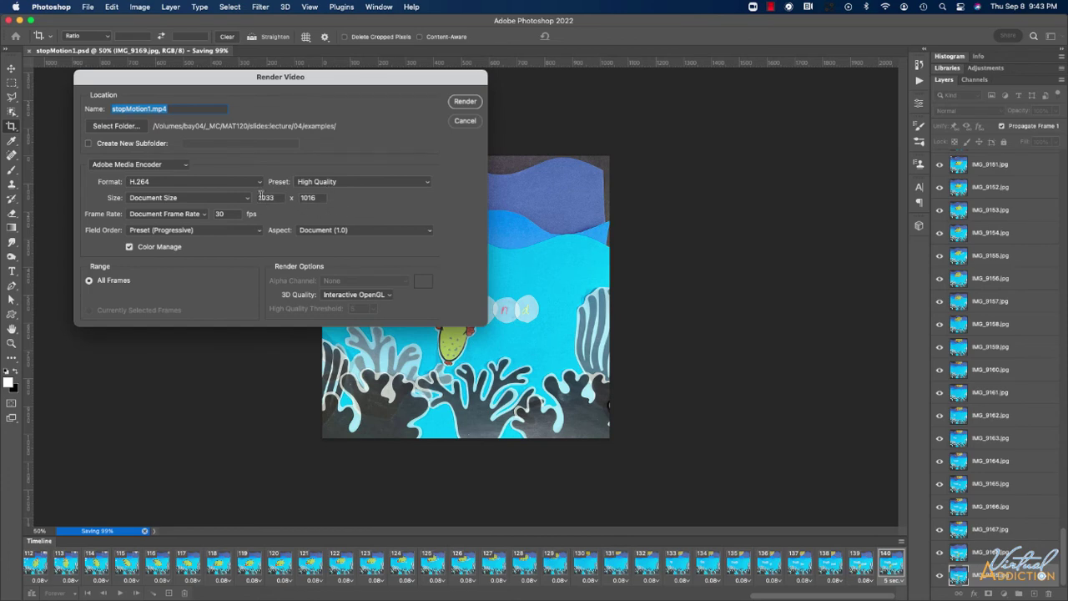
Change the frame rate to 12 fps and render stopMotion1.mp4
{"action": "left_click", "coordinate": [223, 214]}
{"action": "type", "text": "12"}
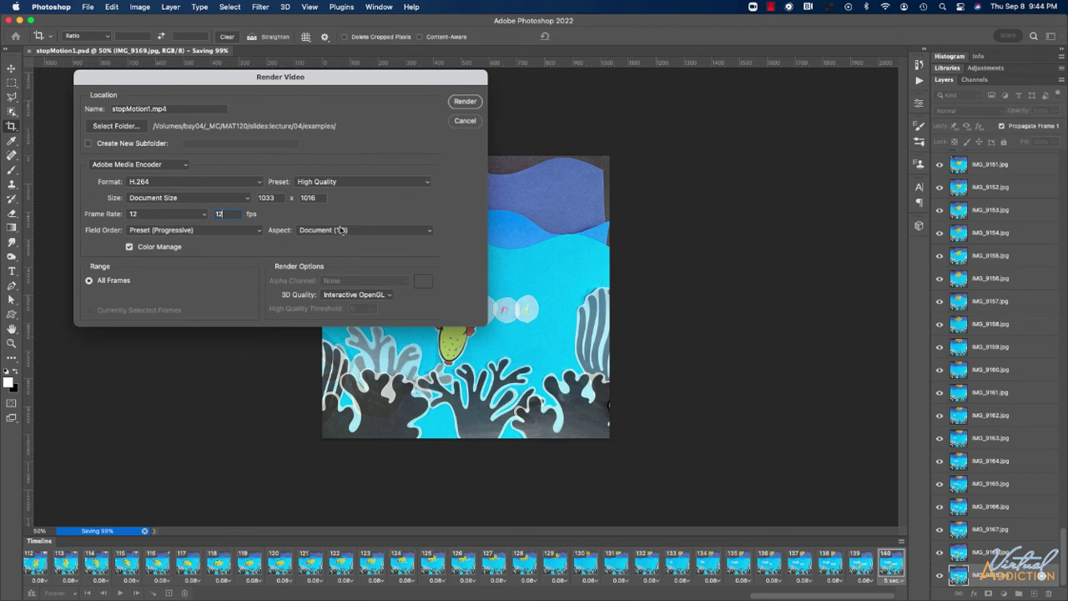
{"action": "left_click", "coordinate": [467, 101]}
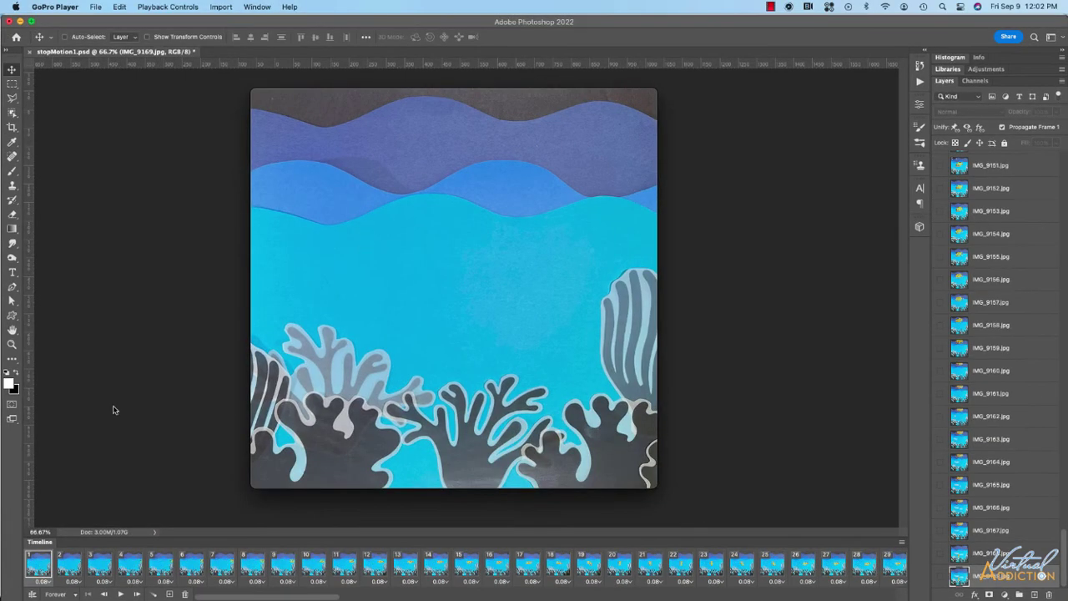
Play the rendered stopMotion1 video through to the closing 'The end' frame
{"action": "left_click", "coordinate": [280, 459]}
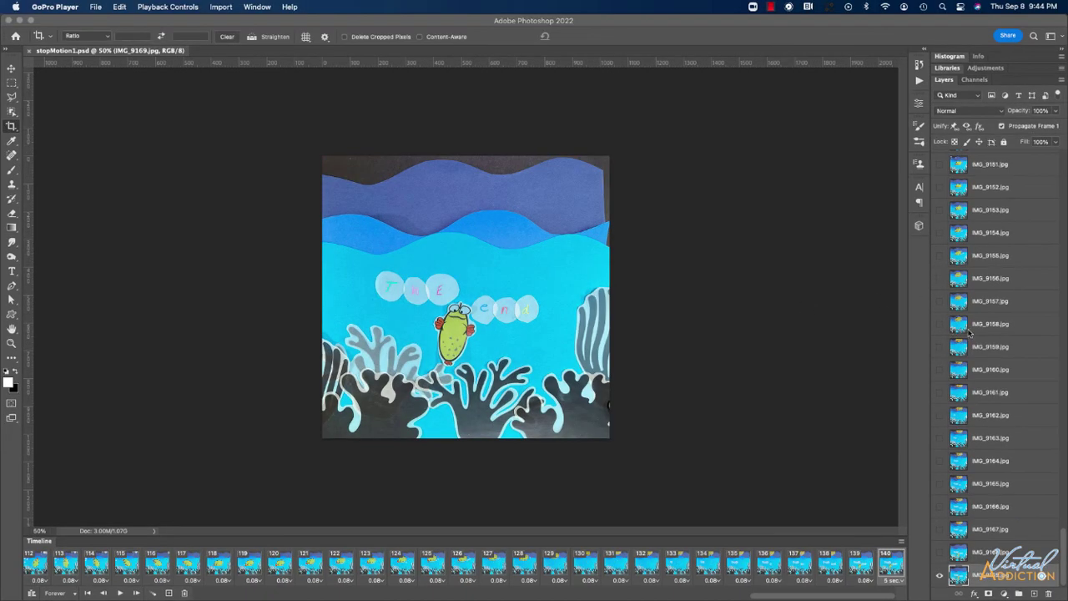
Select the IMG_9158.jpg layer and turn on its visibility to show the pufferfish photo
{"action": "left_click", "coordinate": [991, 328]}
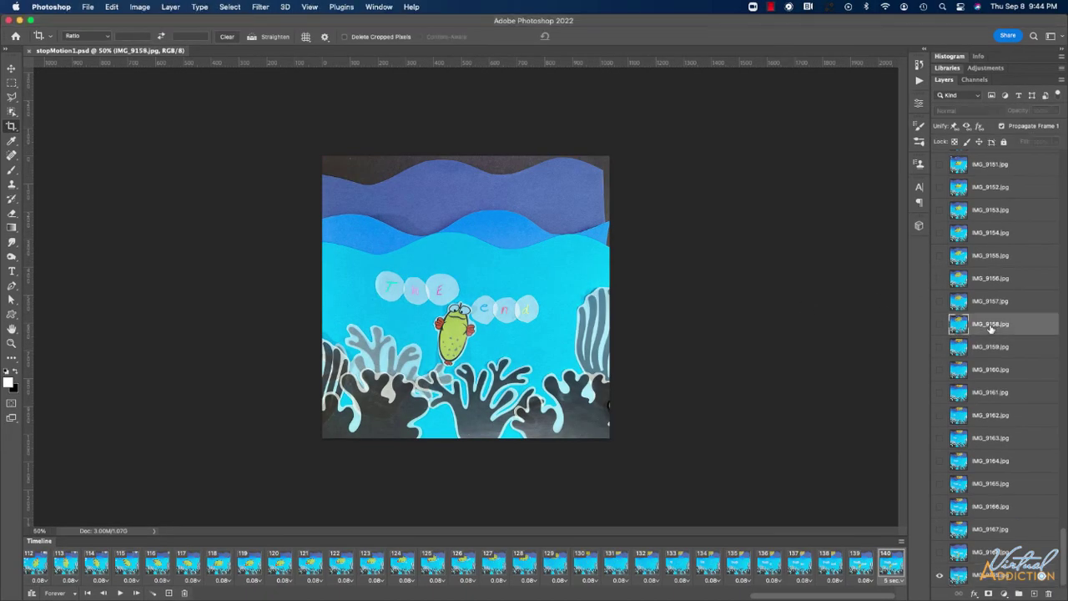
{"action": "left_click", "coordinate": [940, 328]}
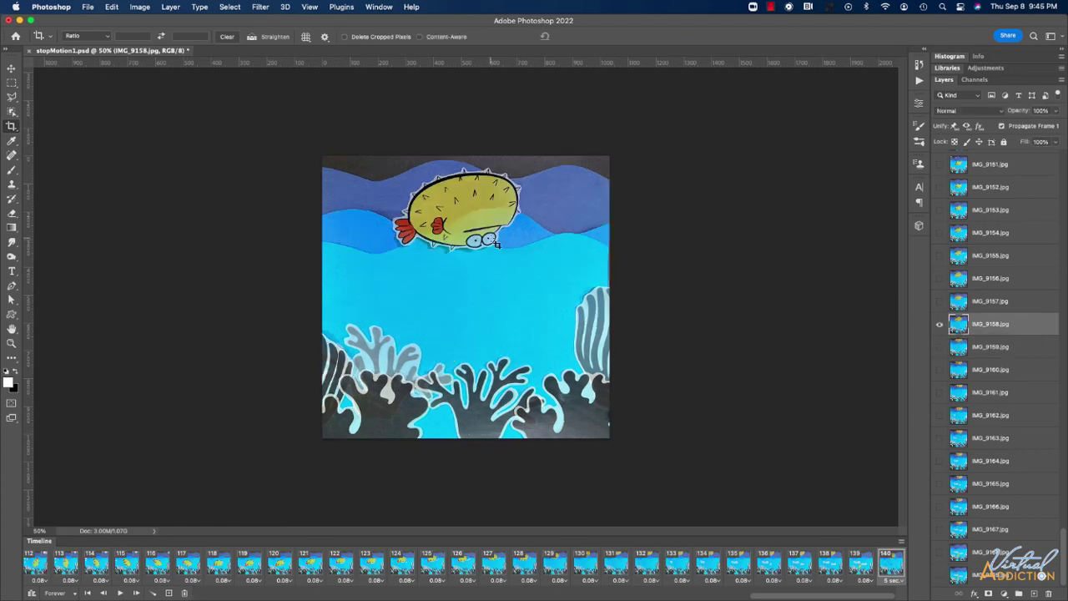